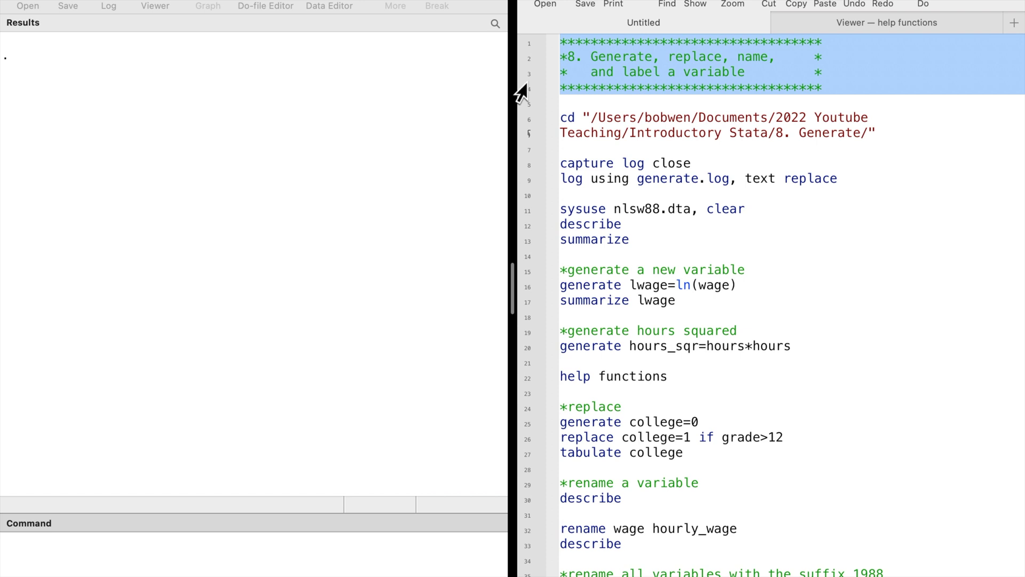
Step: Run the do-file header, set the working directory, and open generate.log
key(super+shift+d)
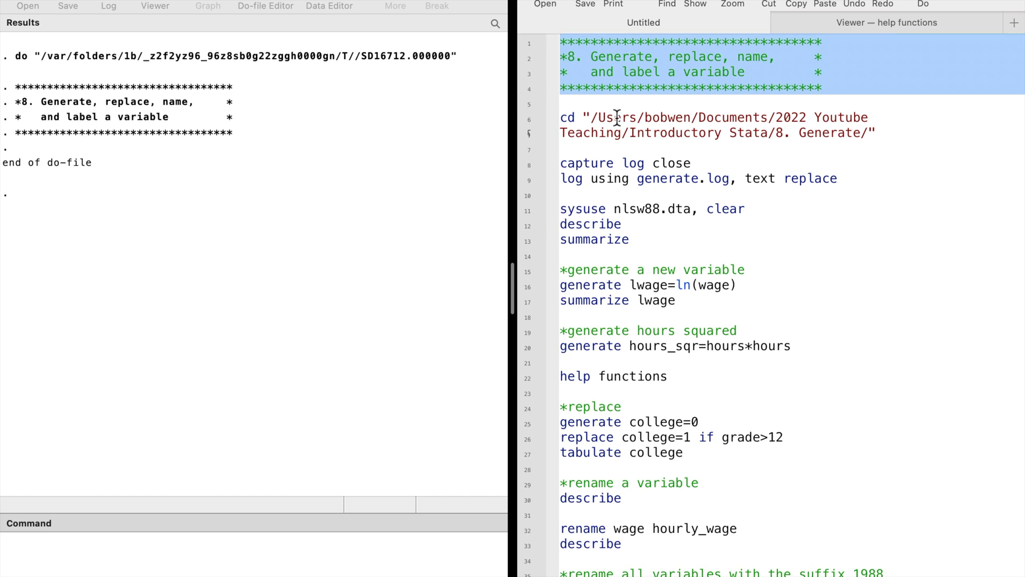
click(528, 130)
key(super+shift+d)
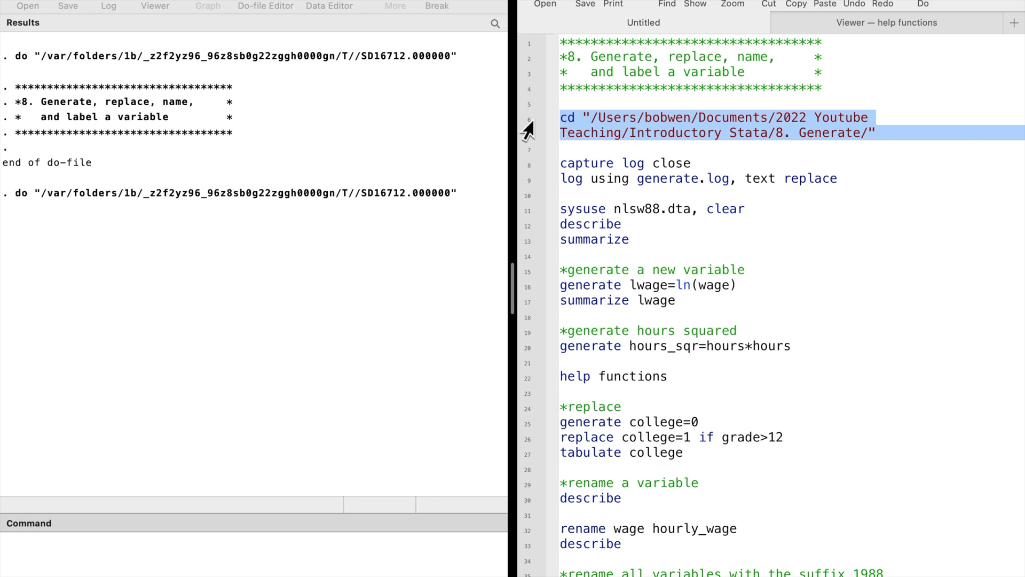
scroll(654, 223, down, 1)
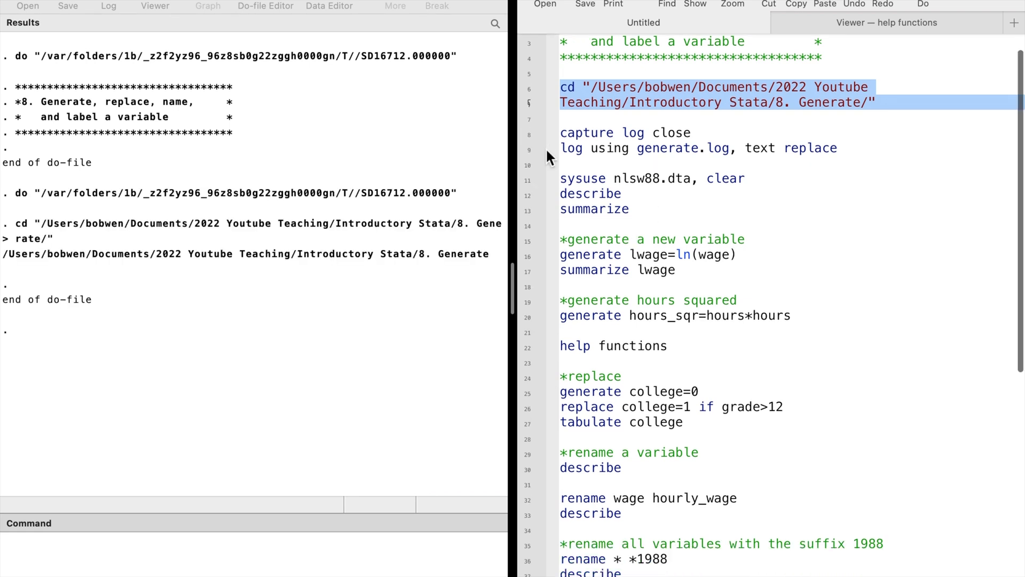
drag(526, 135, 524, 148)
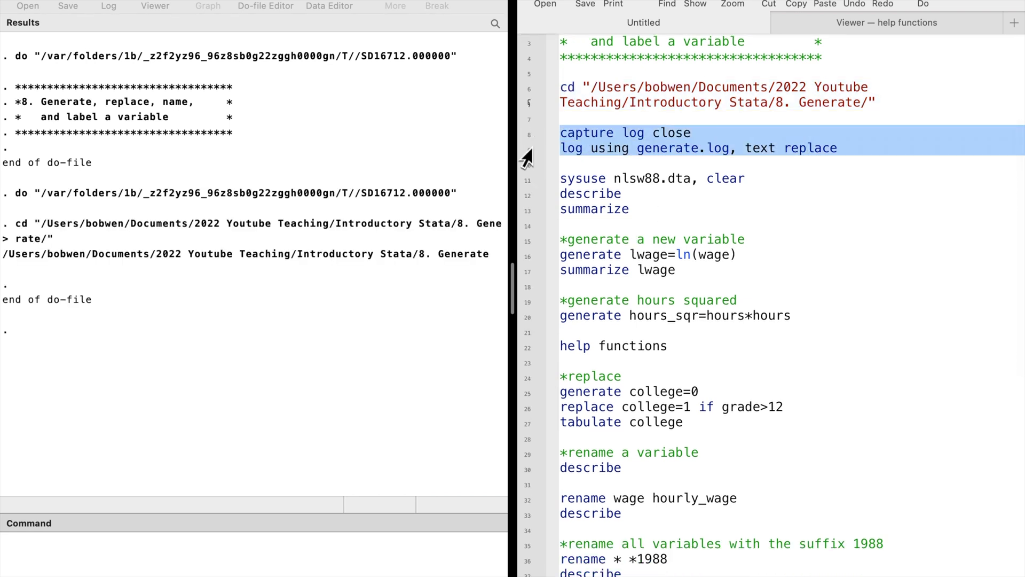
key(super+shift+d)
Step: Load nlsw88, describe its variables, and show summary statistics for all of them
scroll(525, 156, down, 1)
click(525, 151)
key(super+shift+d)
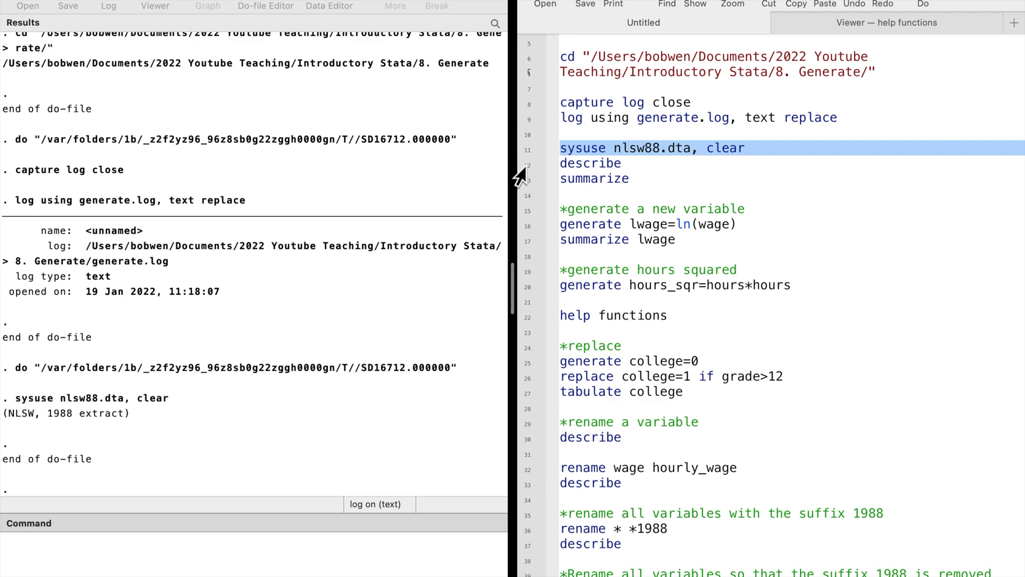
click(523, 165)
key(super+shift+d)
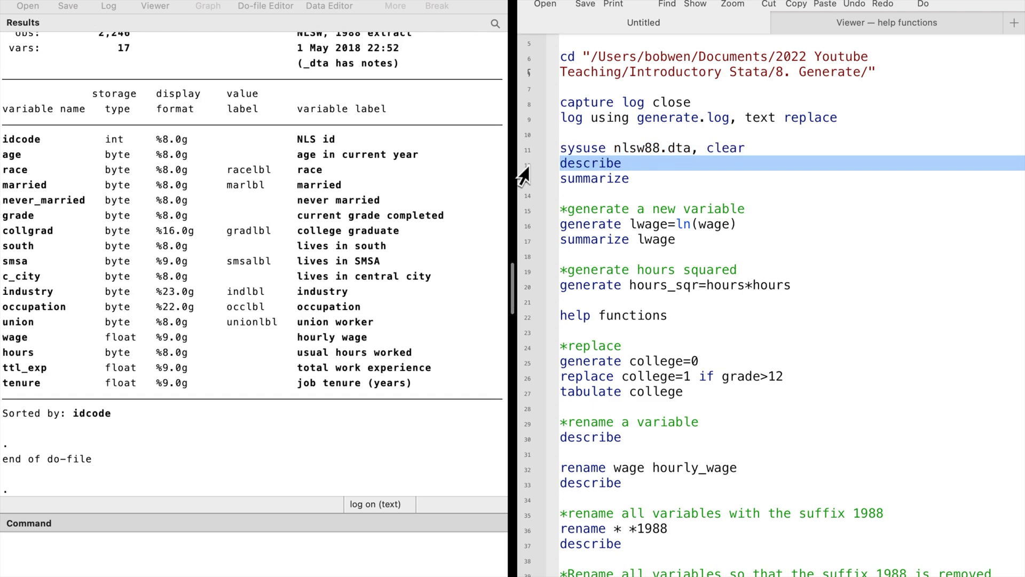
click(525, 190)
key(super+shift+d)
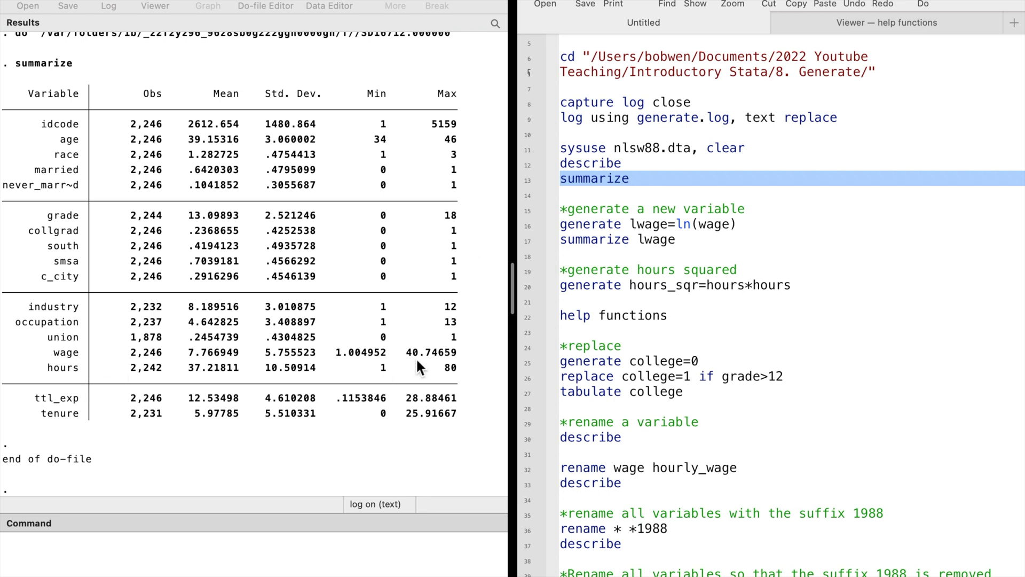
click(521, 229)
Step: Create lwage as ln(wage) and summarize it
key(super+shift+d)
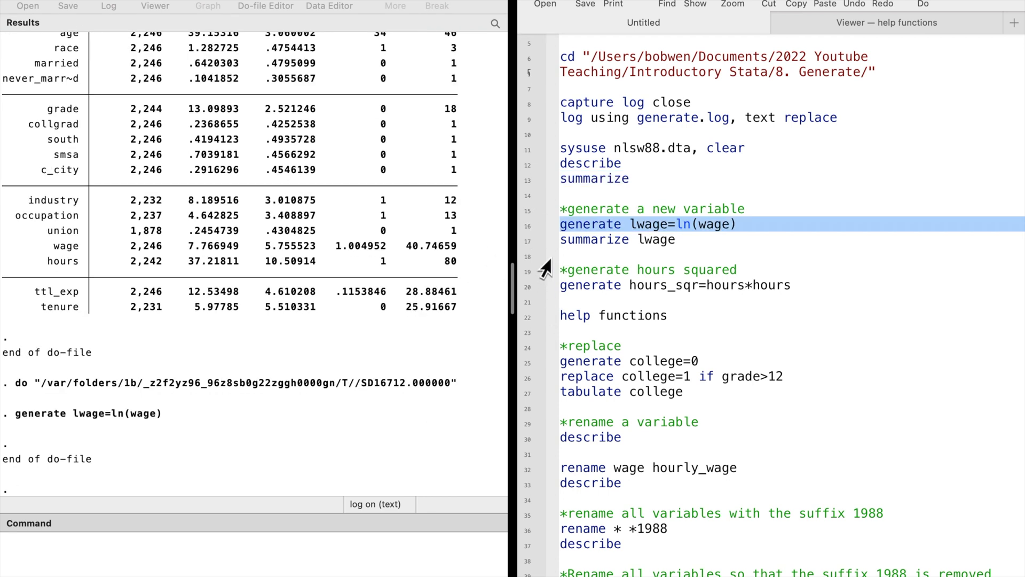
click(526, 242)
key(super+shift+d)
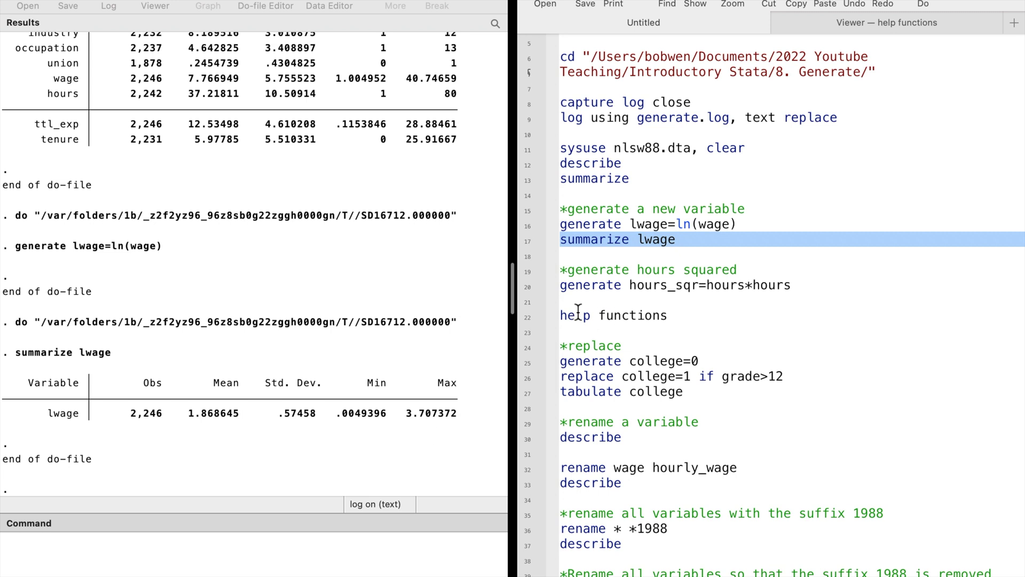
Step: Create hours_sqr as hours*hours, then re-summarize all variables including lwage and hours_sqr
click(524, 287)
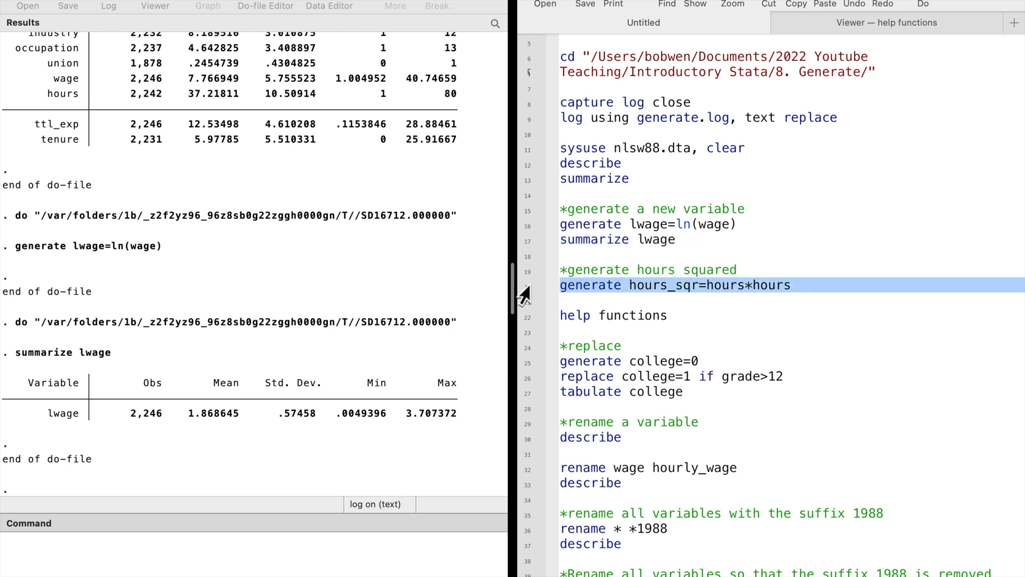
key(super+shift+d)
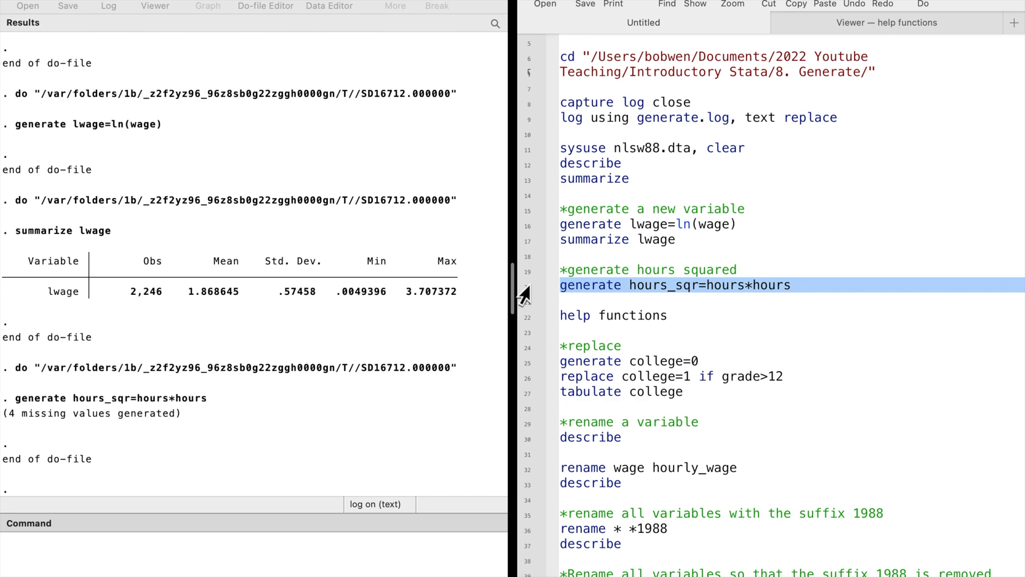
click(523, 183)
key(super+shift+d)
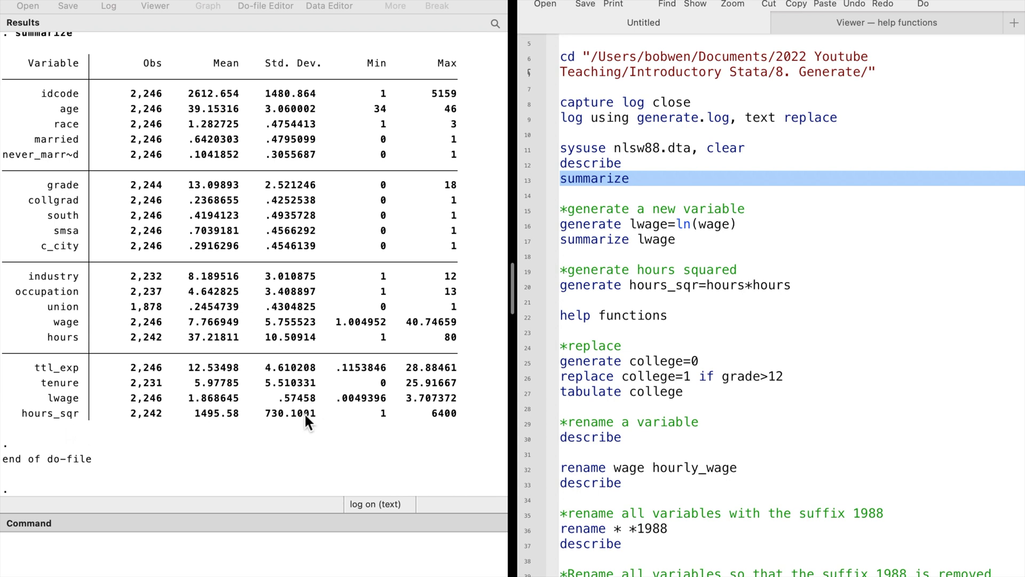
Step: Read the mathematical functions help page, including ln(x), then return to the do-file
click(523, 320)
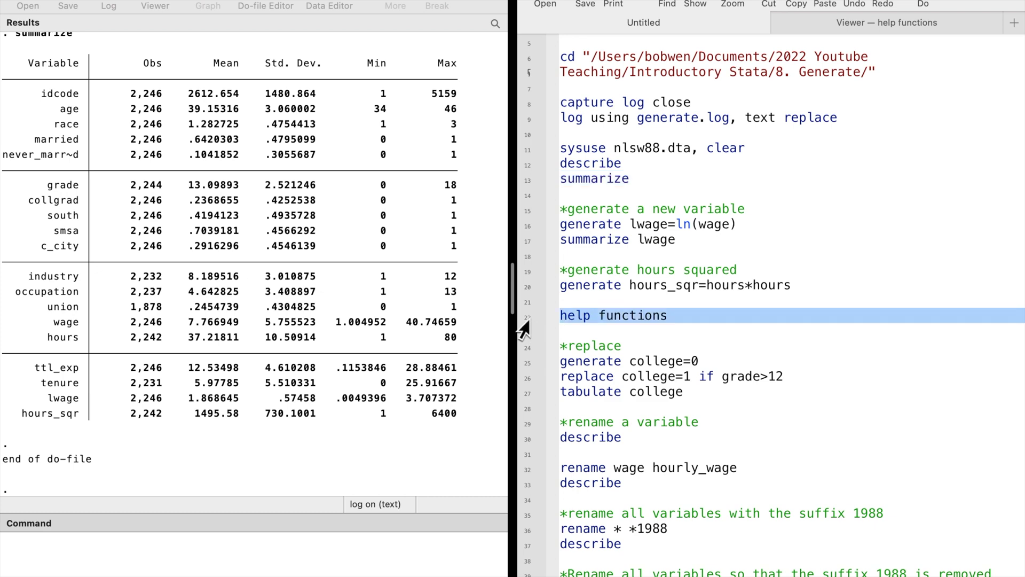
key(super+shift+d)
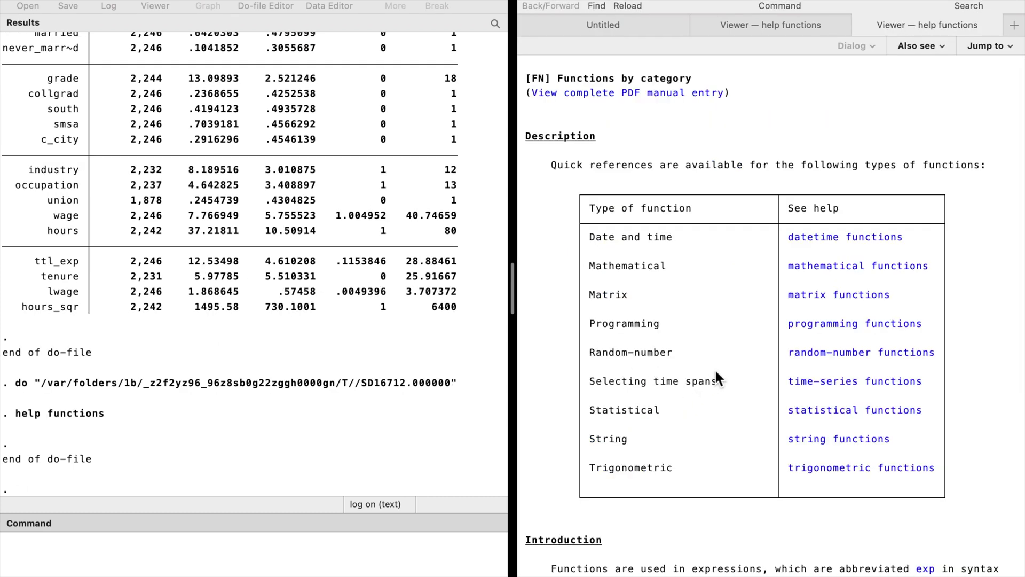
click(831, 272)
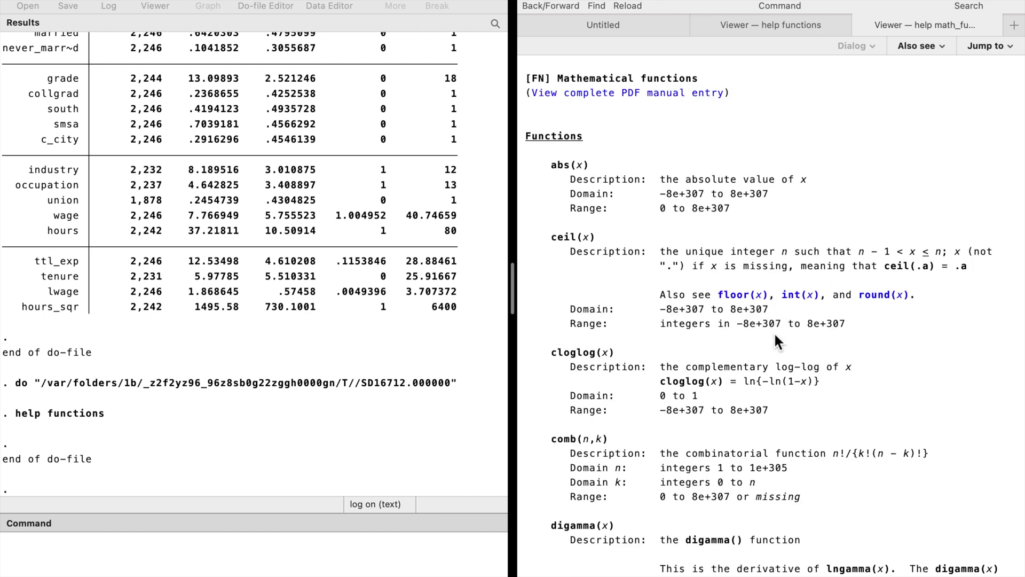
scroll(774, 335, down, 5)
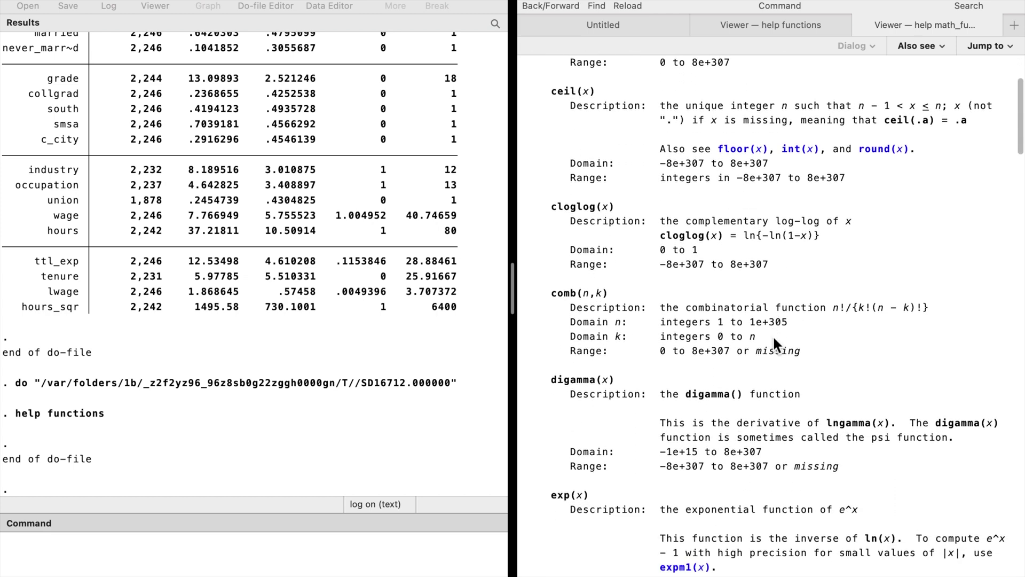
scroll(773, 335, down, 6)
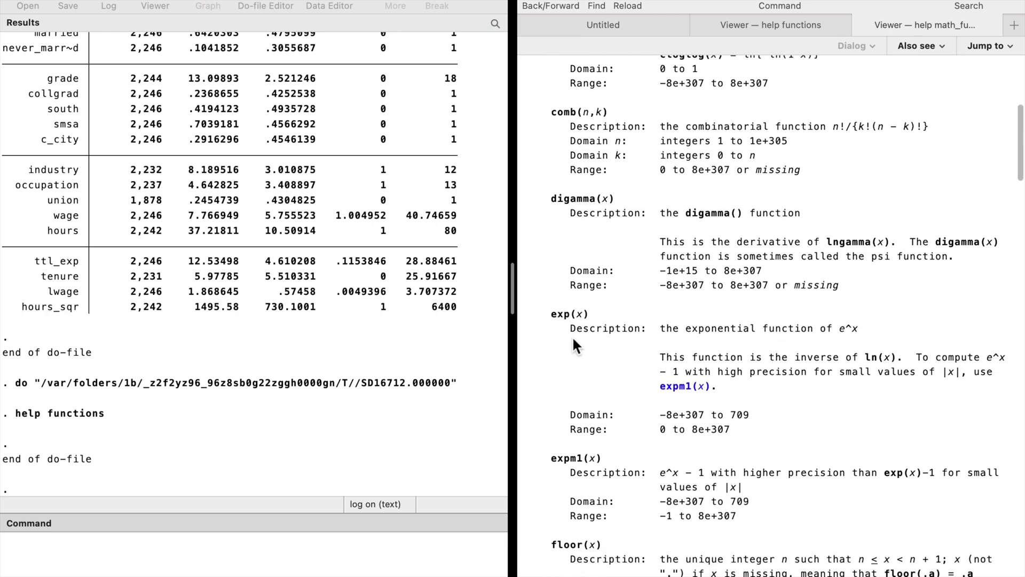
scroll(671, 361, down, 11)
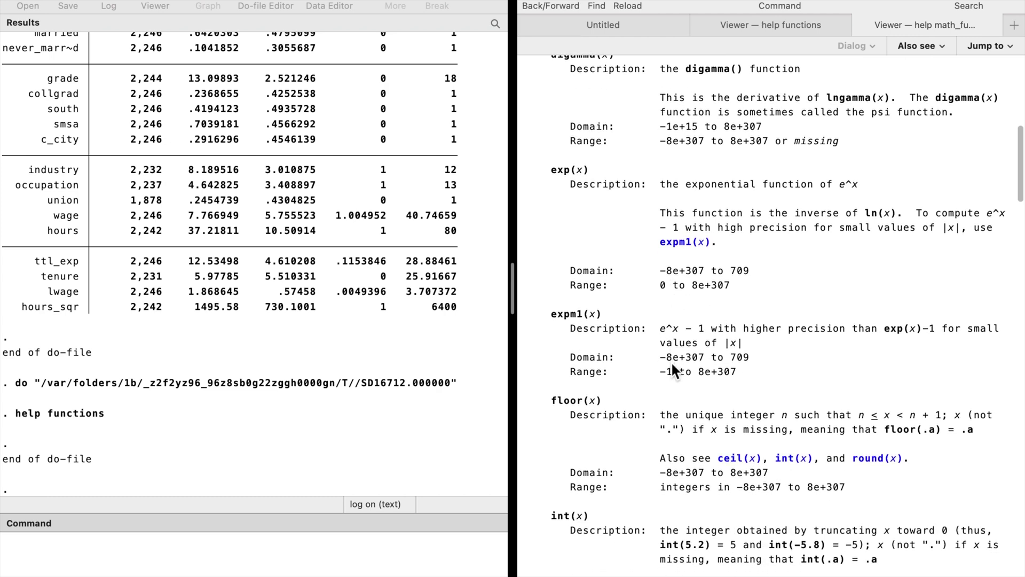
scroll(671, 361, down, 9)
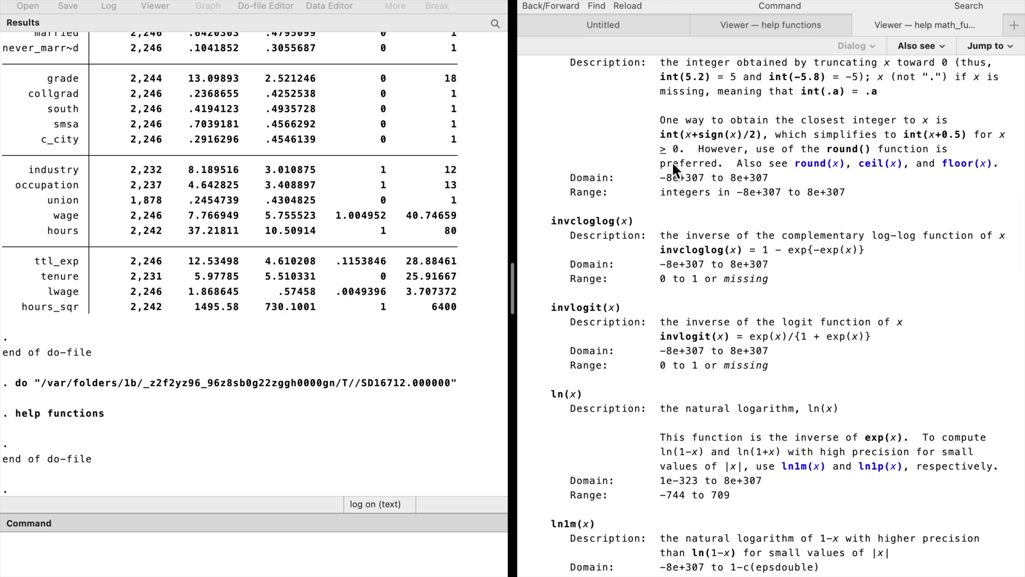
click(623, 28)
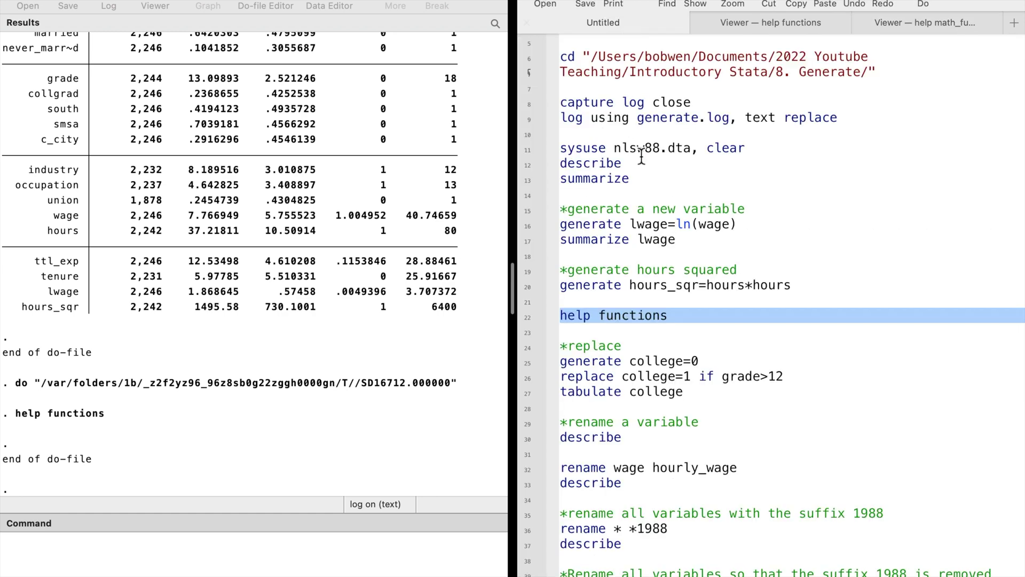
scroll(667, 303, down, 4)
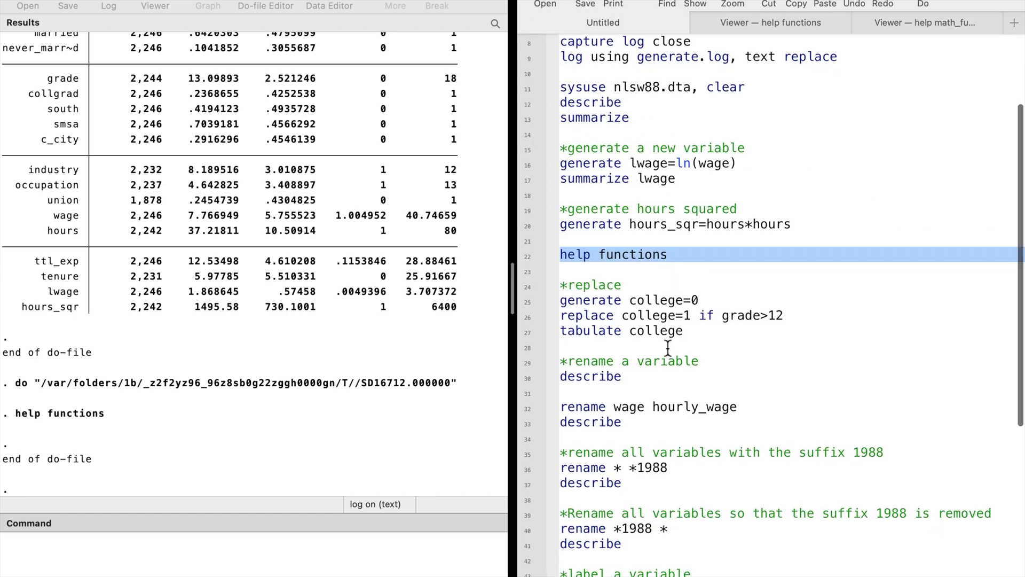
click(521, 303)
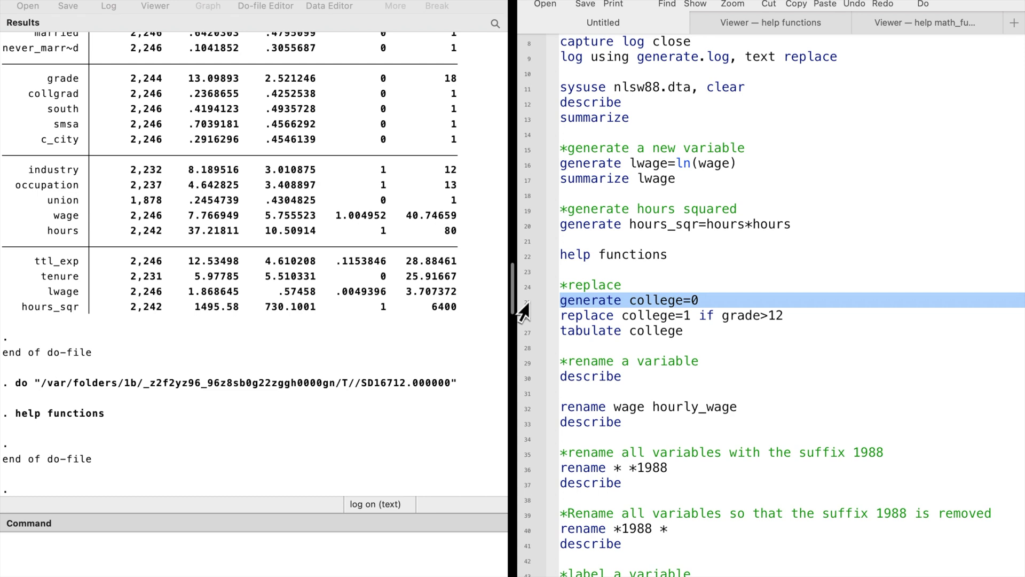
Step: Set college to 0, then 1 where grade > 12, and tabulate it (1,277 zeros, 969 ones)
key(super+shift+d)
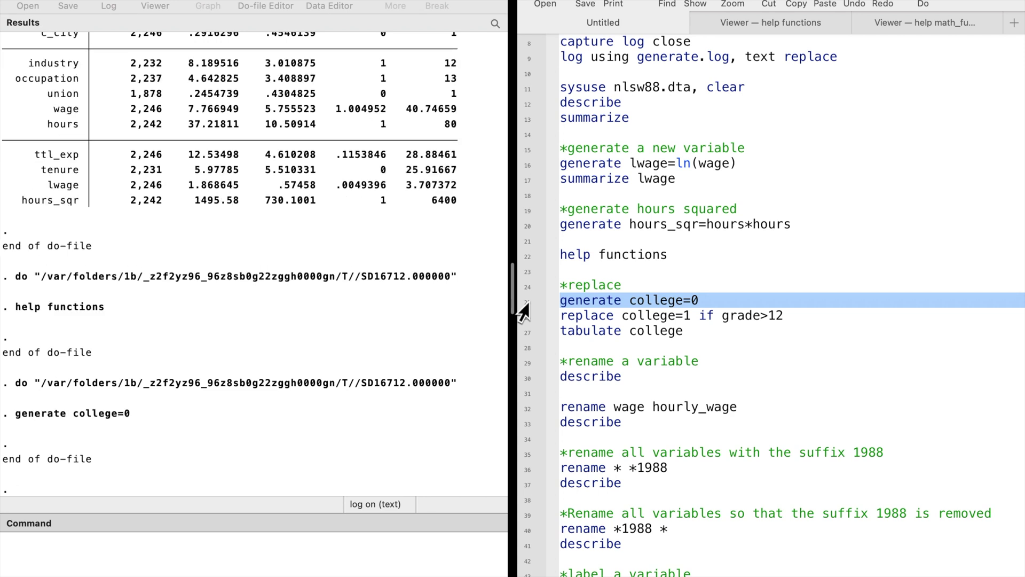
click(523, 317)
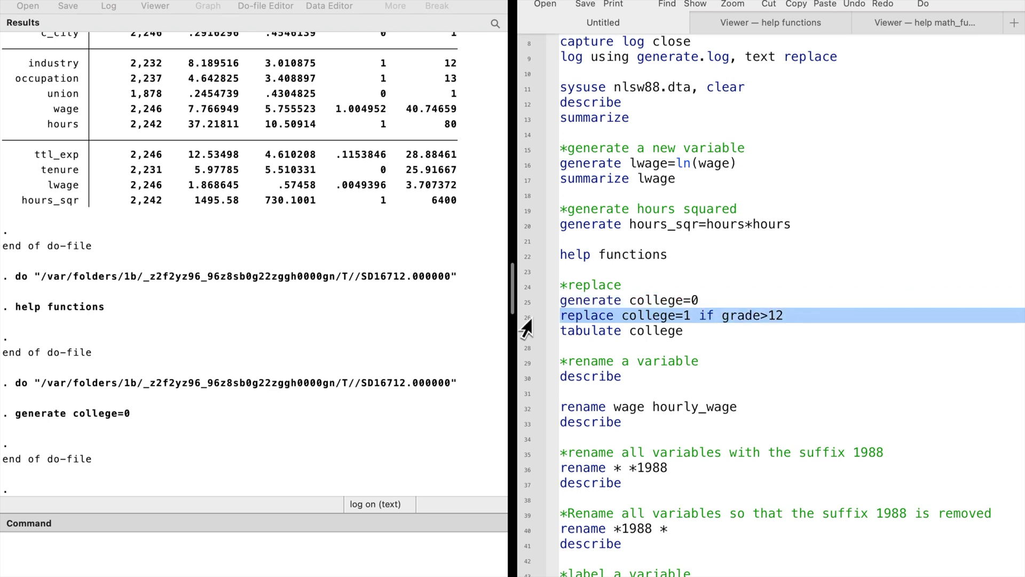
key(super+shift+d)
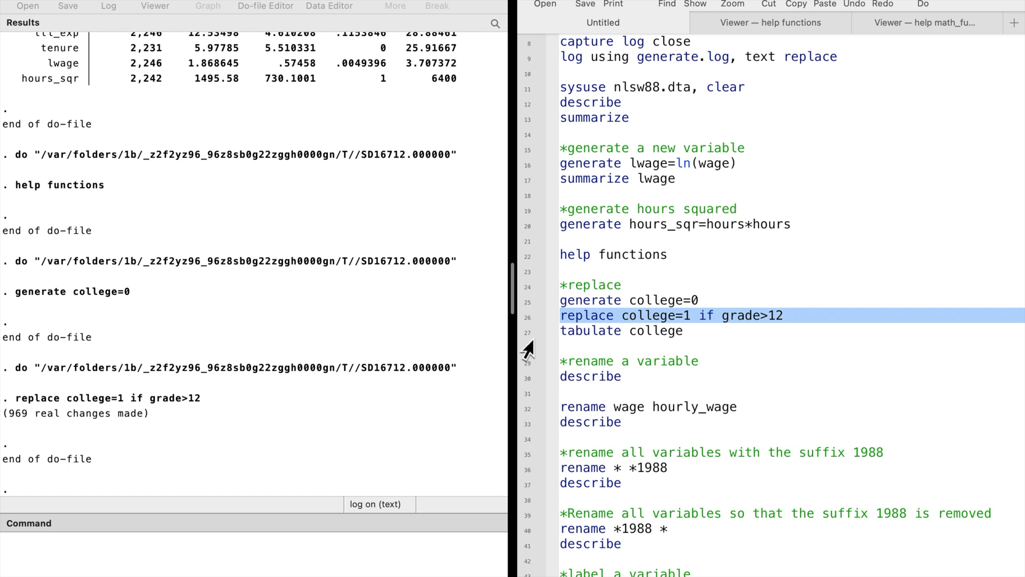
click(528, 333)
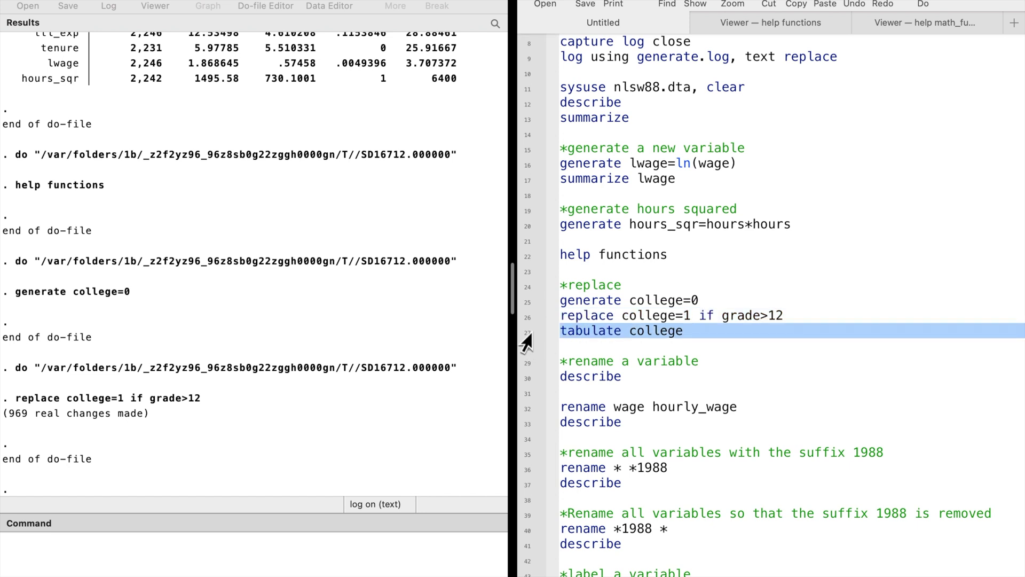
key(super+shift+d)
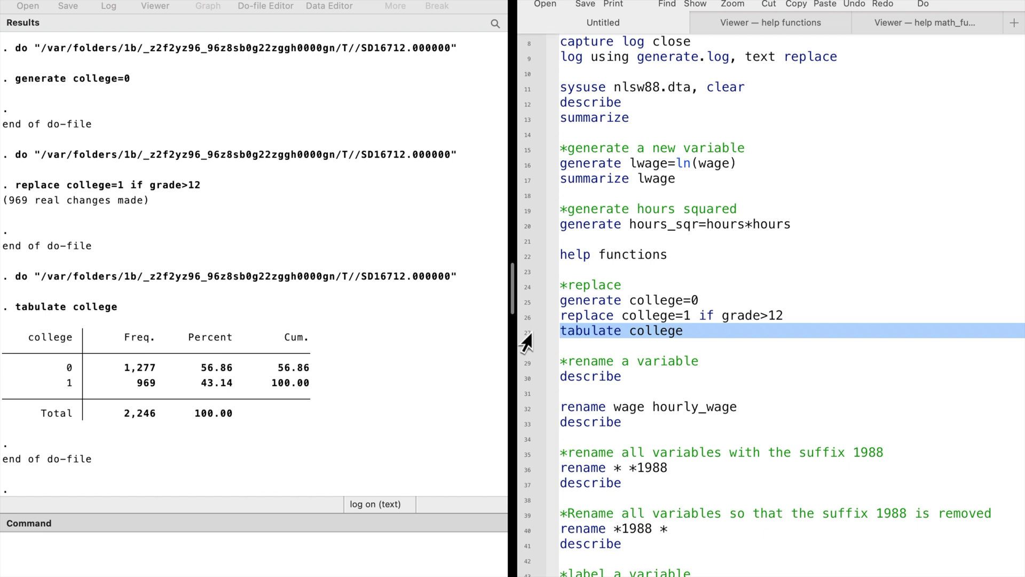
scroll(567, 360, down, 1)
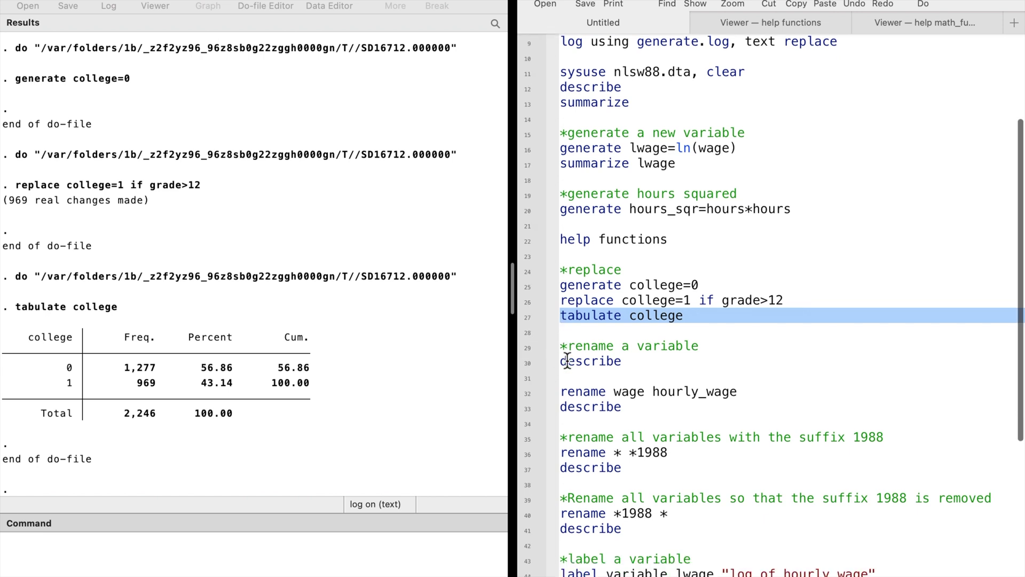
click(523, 363)
Step: Describe the data, rename wage to hourly_wage, and describe again to confirm the new name
key(super+shift+d)
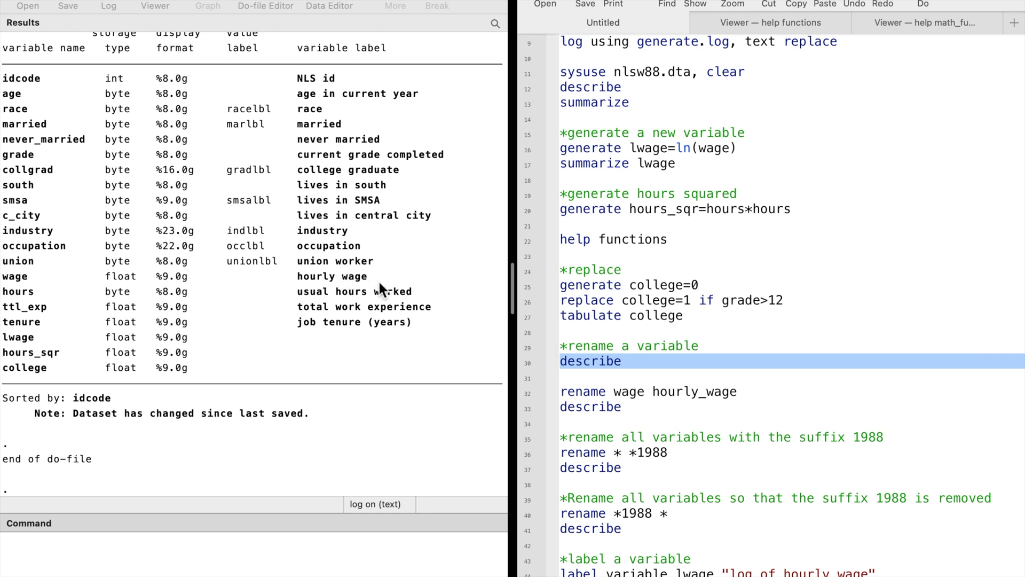
click(525, 394)
key(super+shift+d)
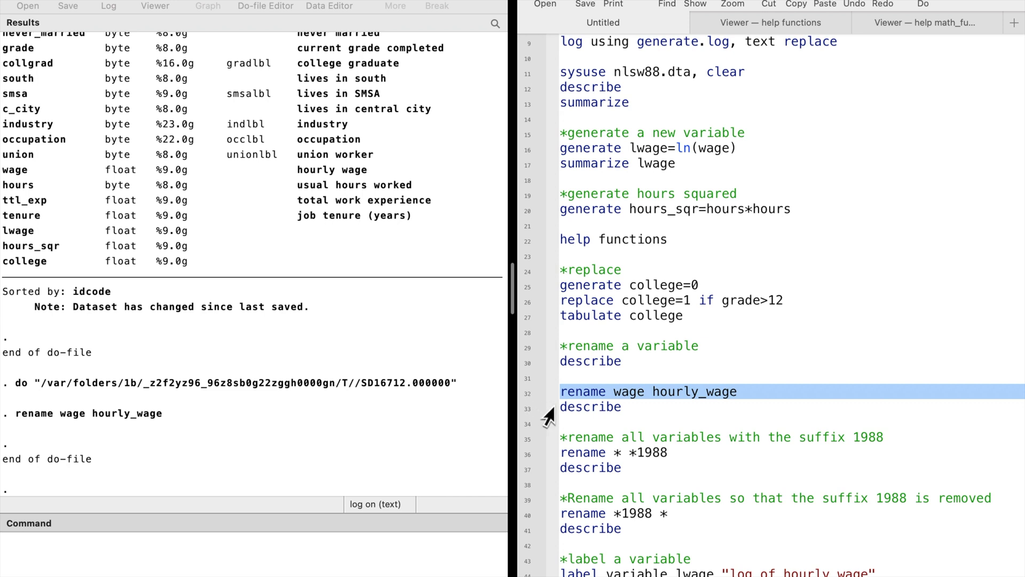
click(523, 409)
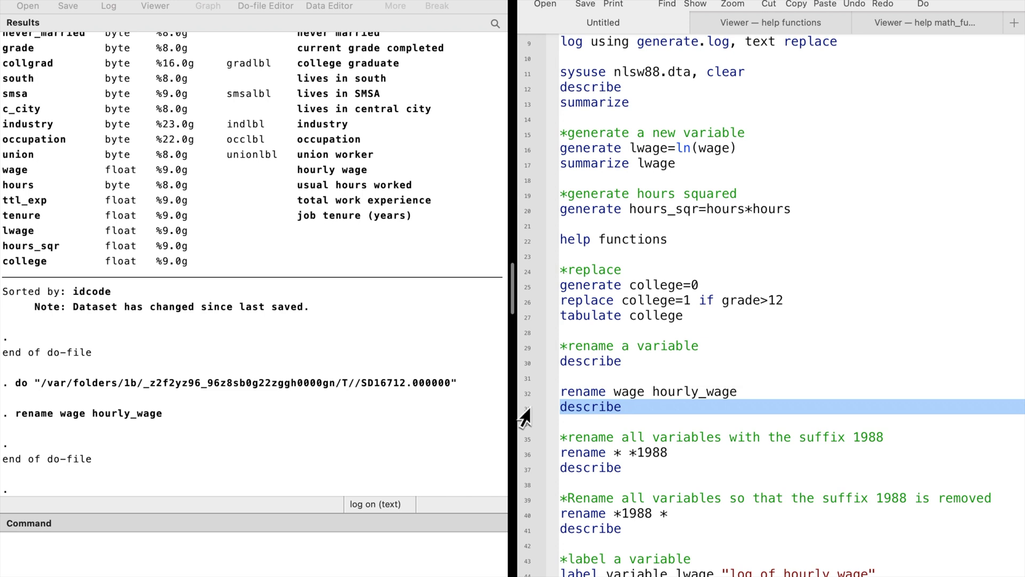
key(super+shift+d)
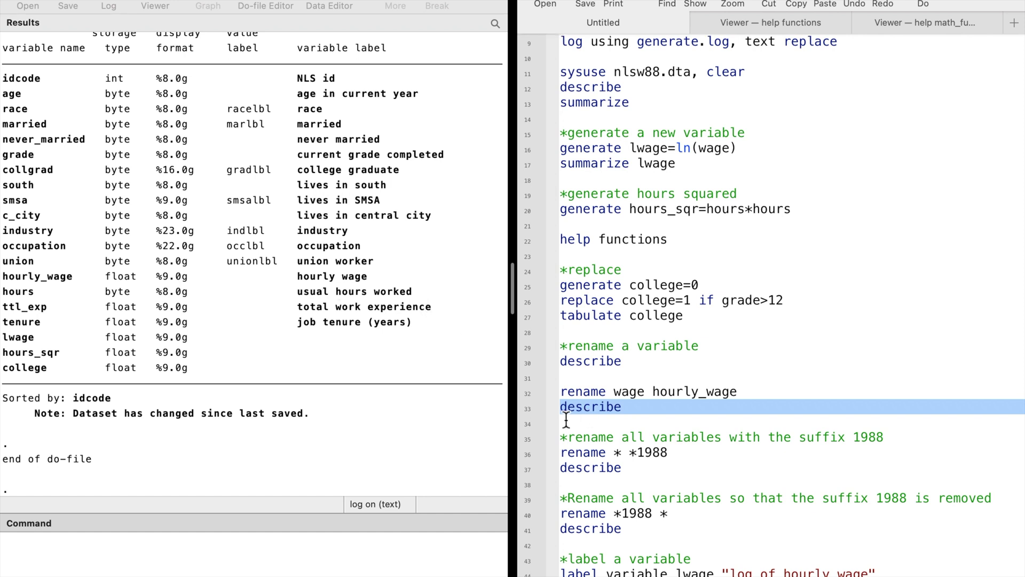
scroll(566, 420, down, 2)
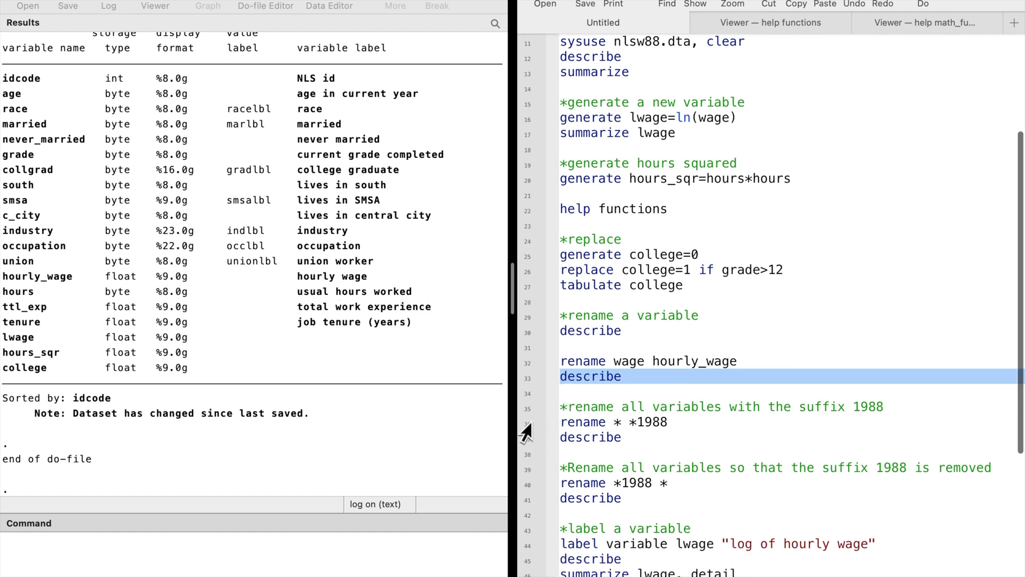
click(523, 423)
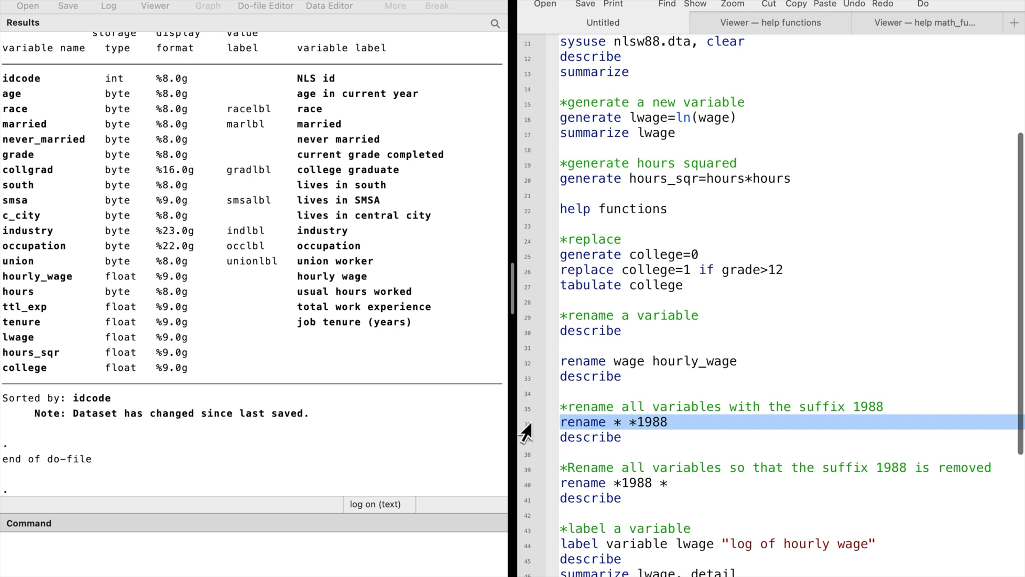
Step: Add the suffix 1988 to every variable name with rename * *1988 and check the listing
key(super+shift+d)
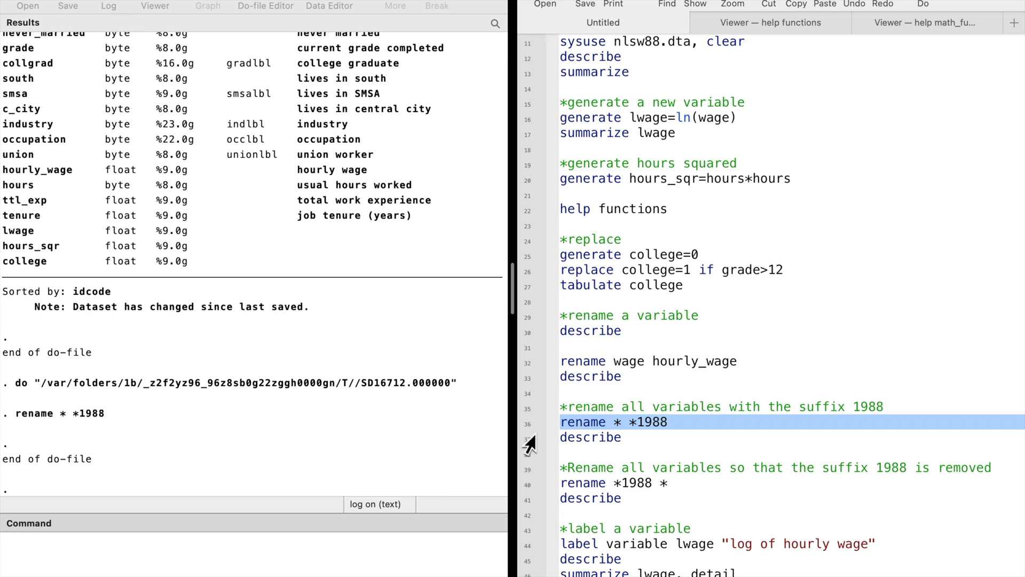
click(523, 440)
key(super+shift+d)
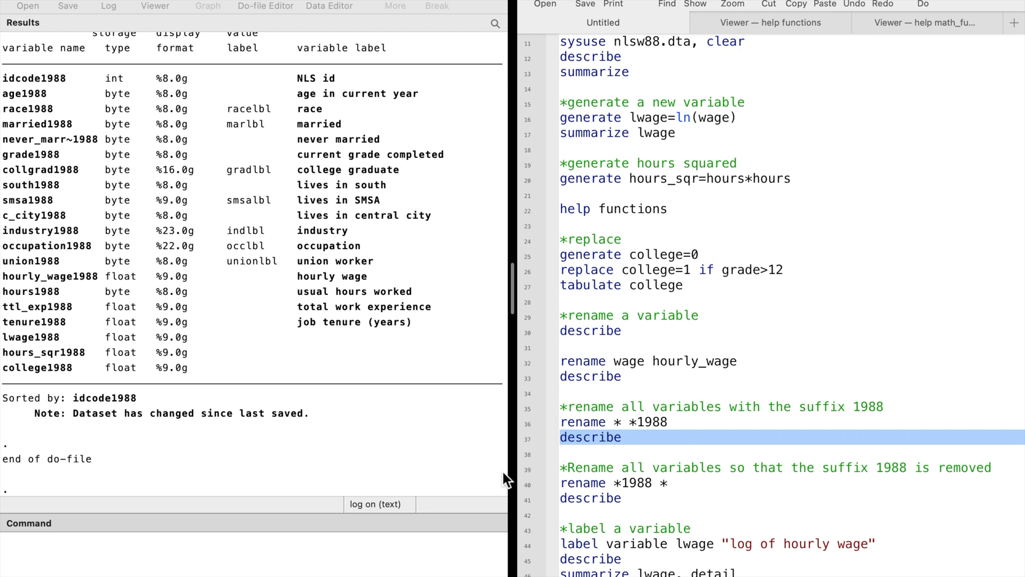
Step: Strip the 1988 suffix with rename *1988 * and confirm the original names are back
click(523, 483)
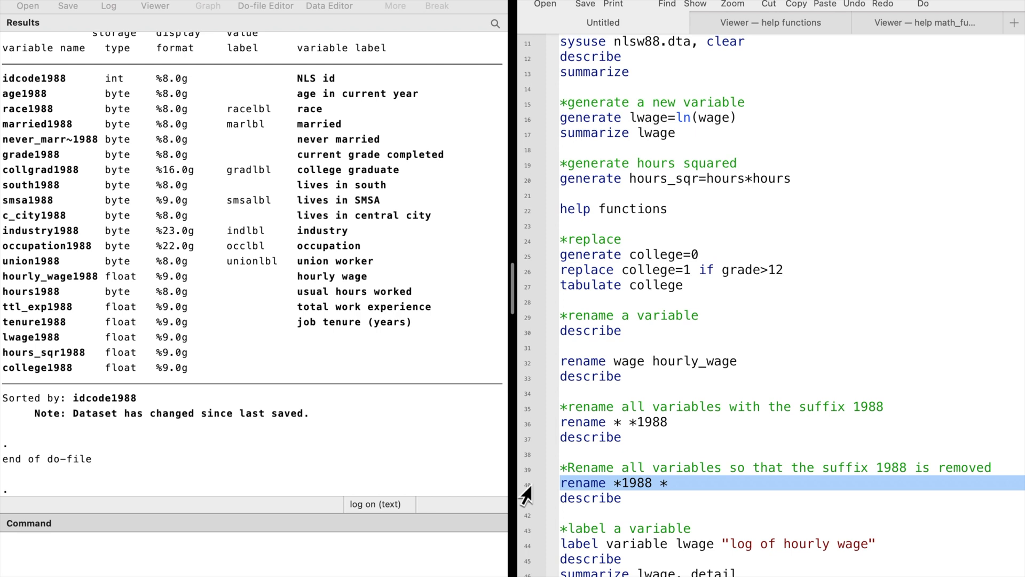
key(super+shift+d)
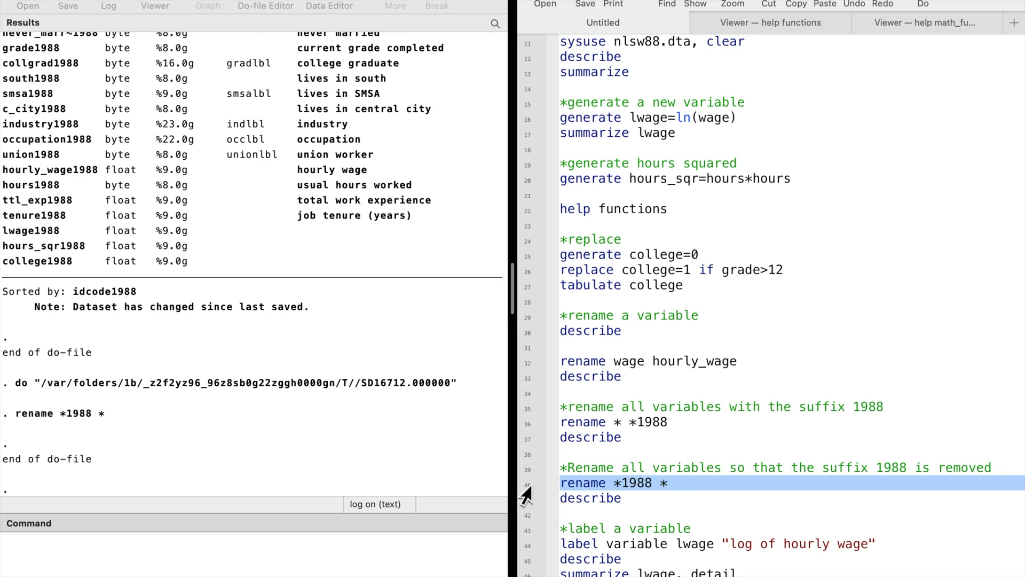
click(523, 499)
key(super+shift+d)
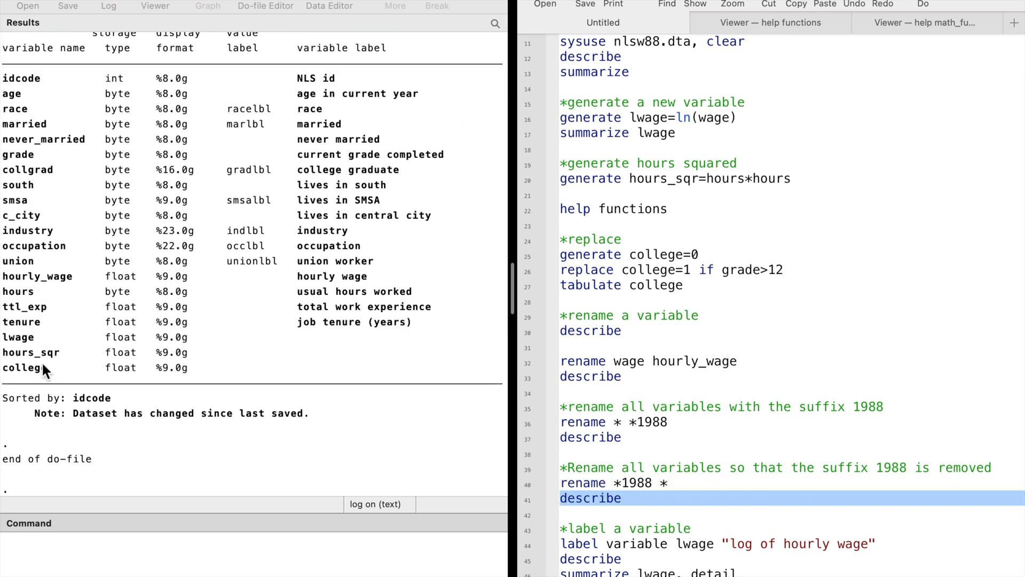
scroll(606, 430, down, 3)
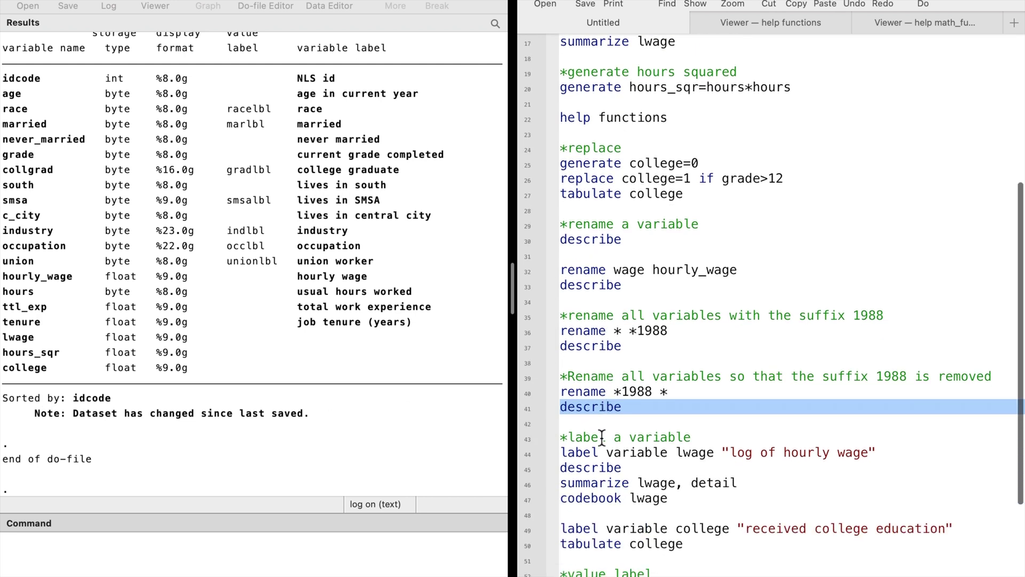
Step: Label lwage "log of hourly wage" and confirm the label in a fresh describe
click(523, 454)
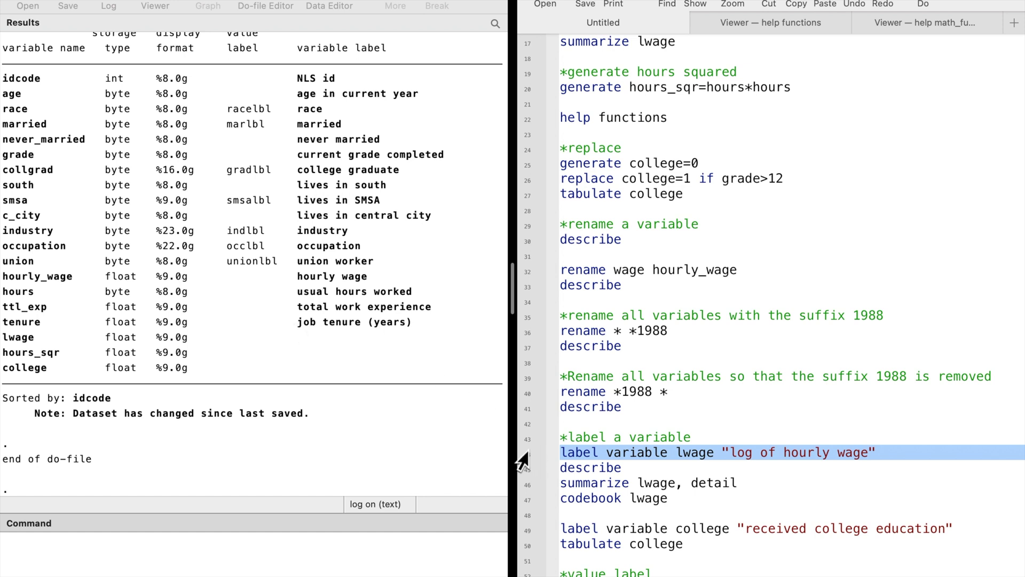
key(super+shift+d)
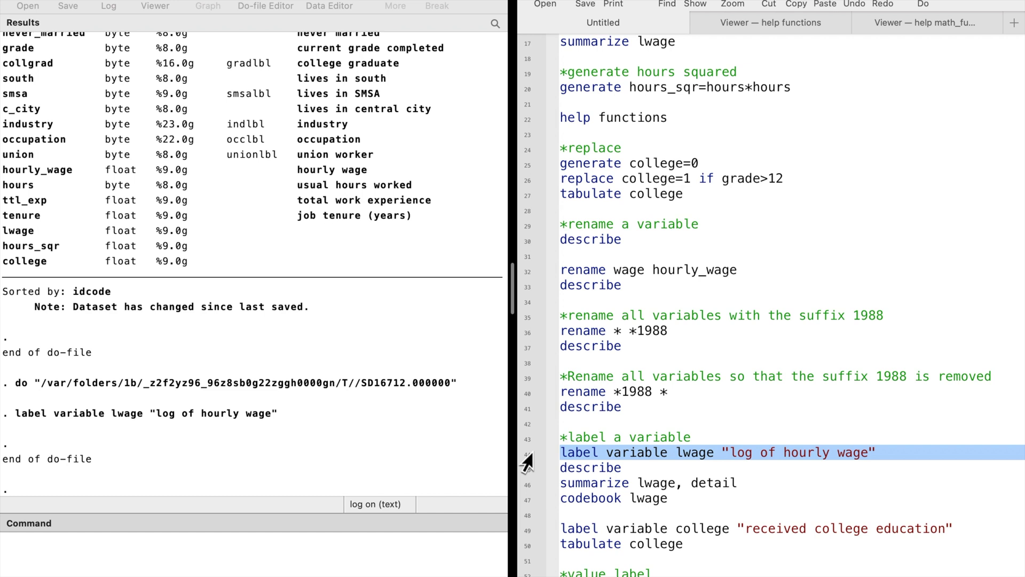
click(523, 470)
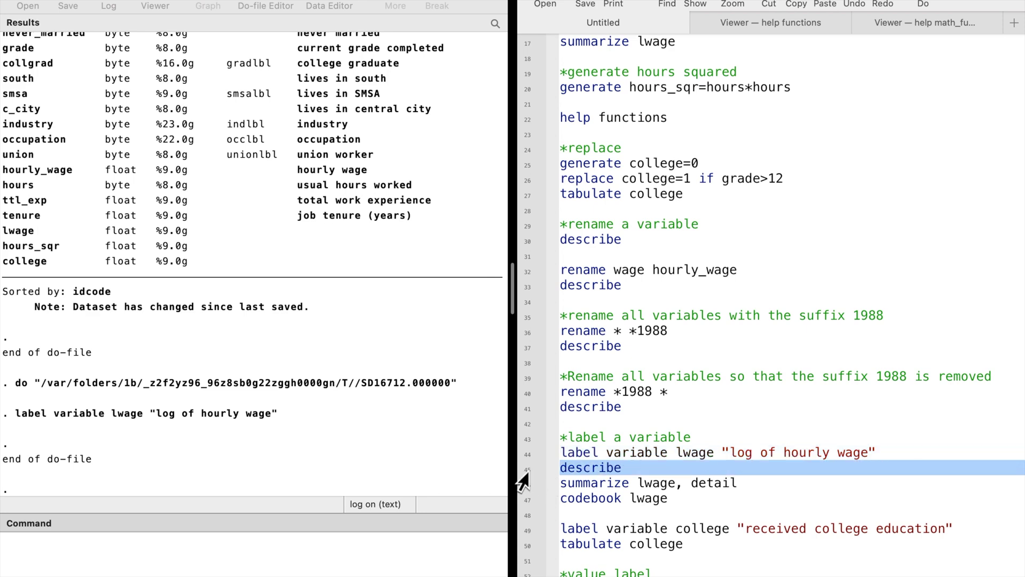
key(super+shift+d)
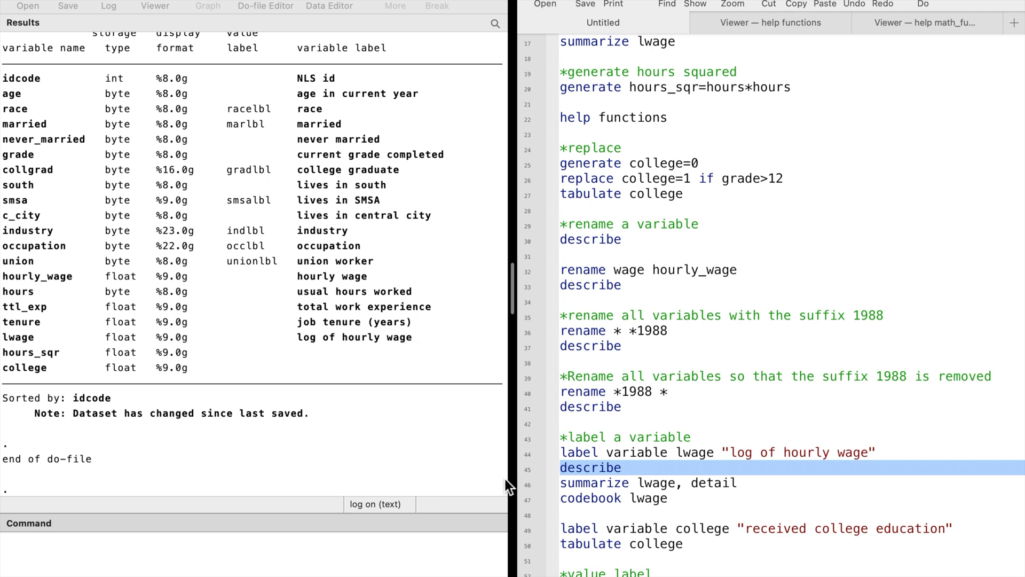
click(526, 491)
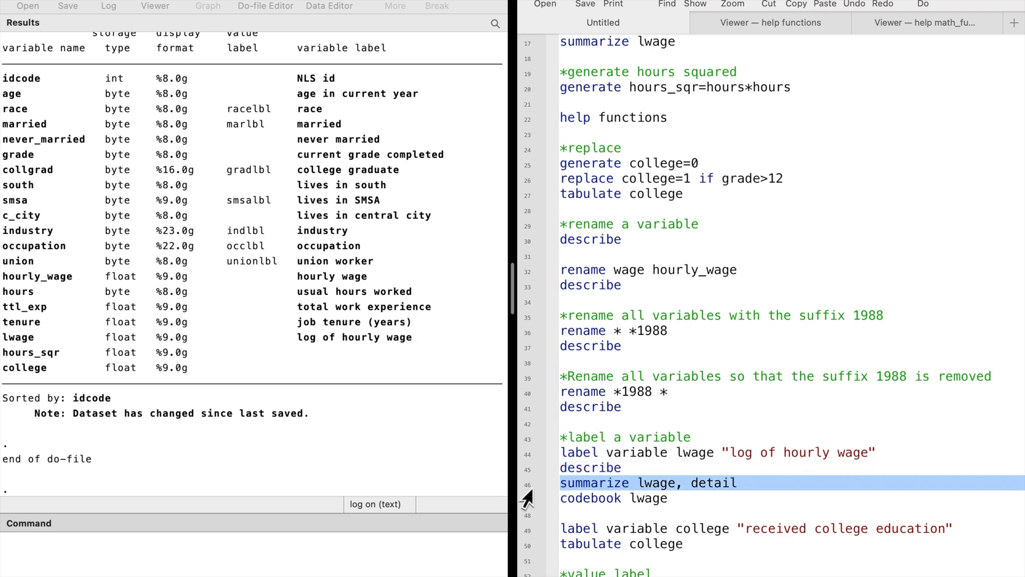
Step: Show the detailed summary and the codebook entry for lwage
key(super+shift+d)
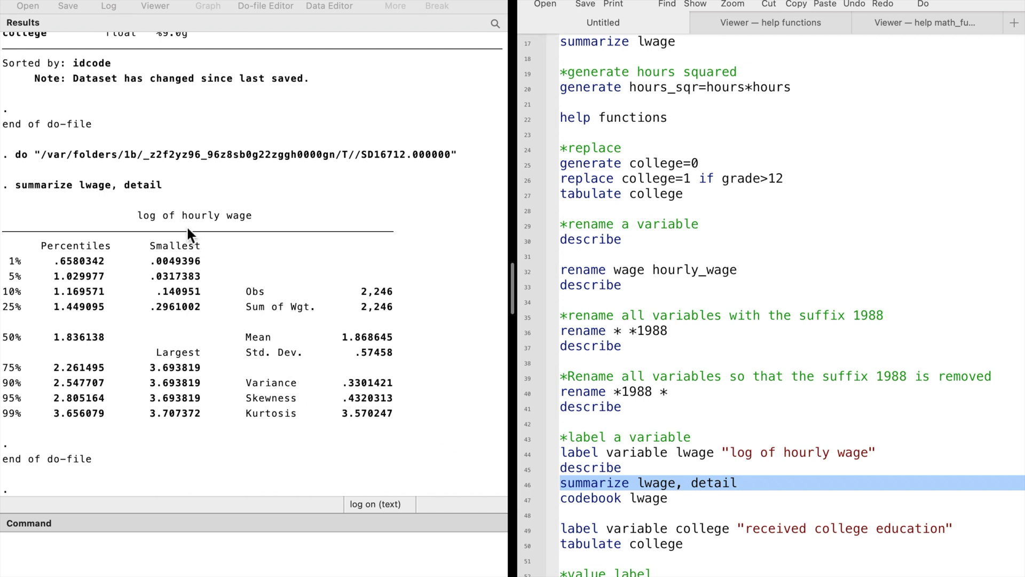
click(527, 500)
key(super+shift+d)
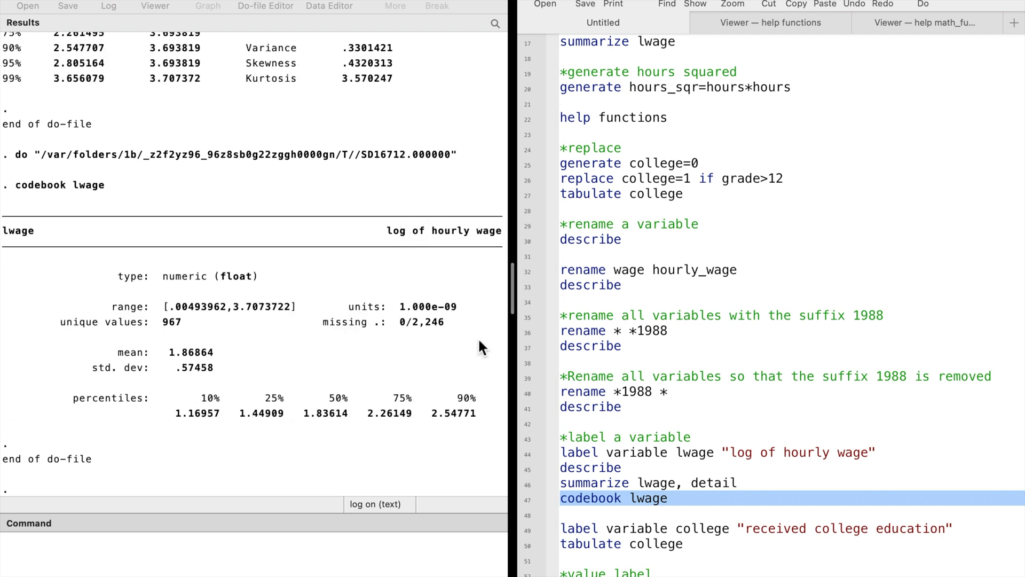
scroll(605, 455, down, 2)
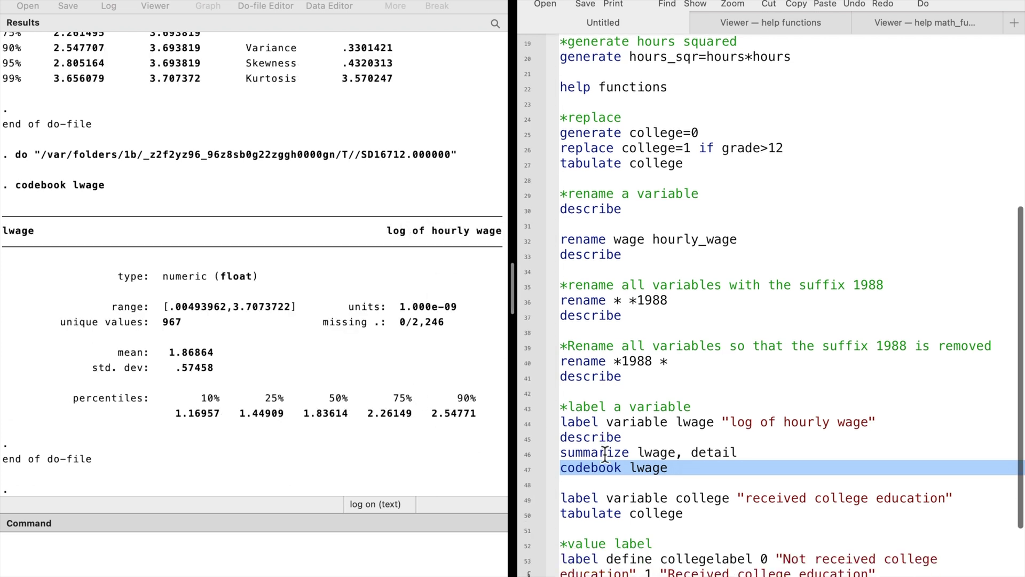
Step: Label college "received college education" and tabulate it with the new label
click(523, 501)
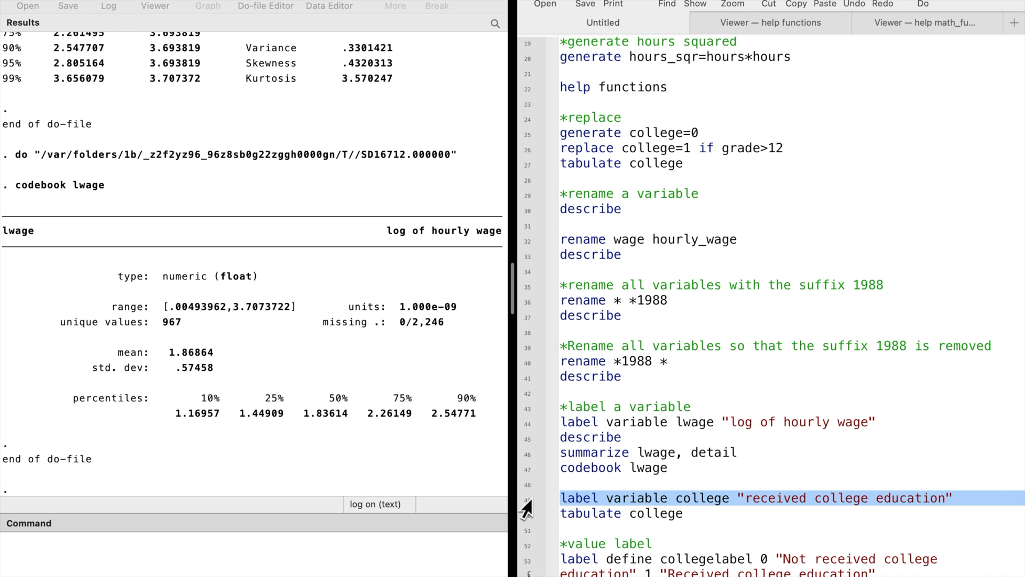
key(super+shift+d)
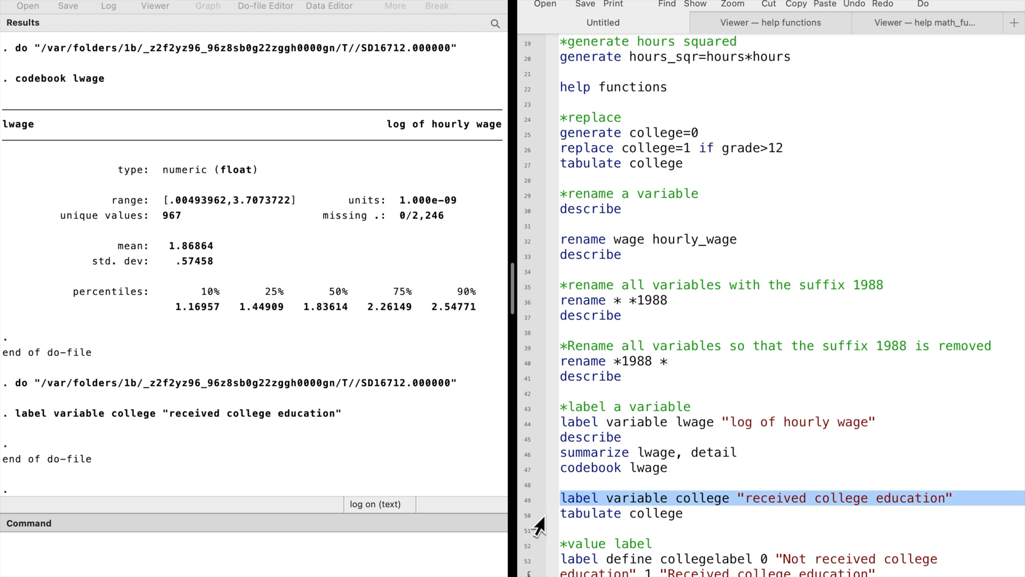
click(523, 516)
key(super+shift+d)
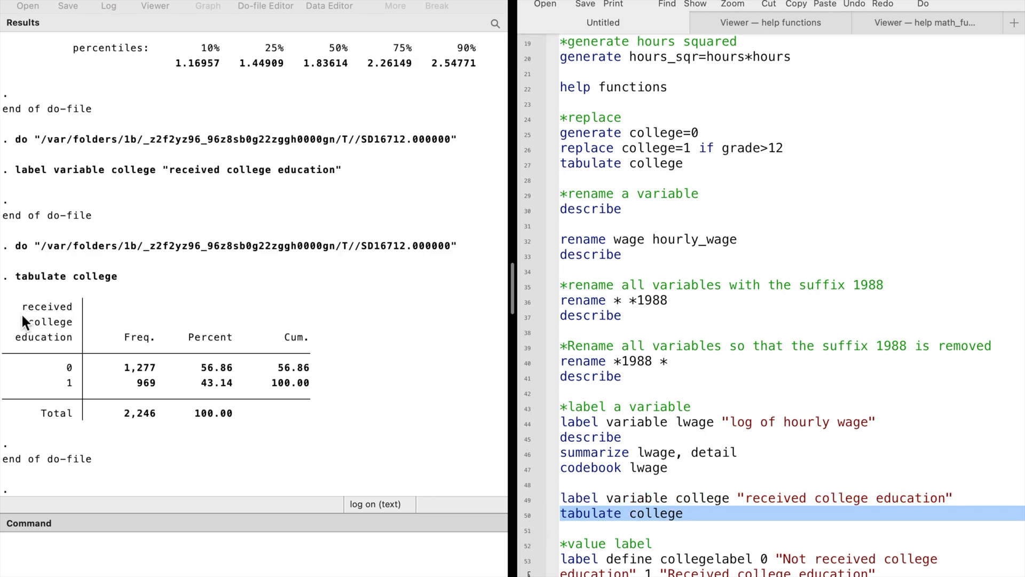
scroll(625, 485, down, 3)
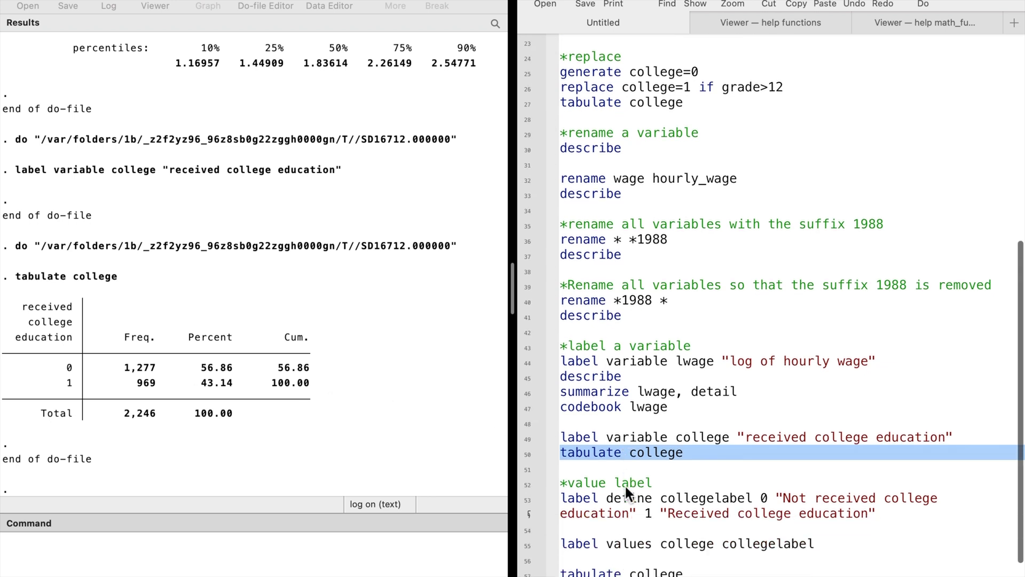
Step: Define collegelabel: 0 "Not received college education", 1 "Received college education"
click(520, 468)
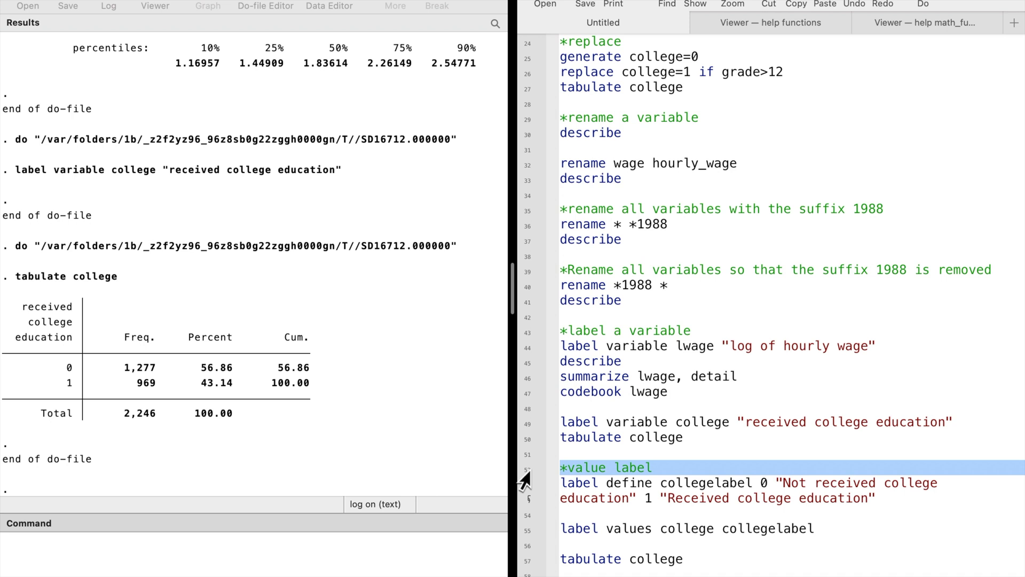
scroll(542, 488, down, 2)
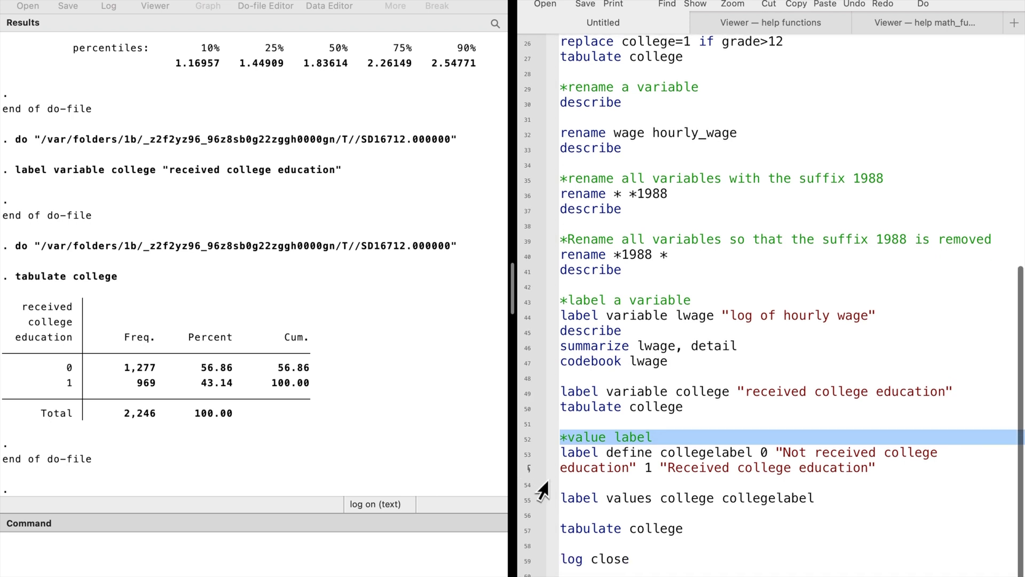
click(525, 460)
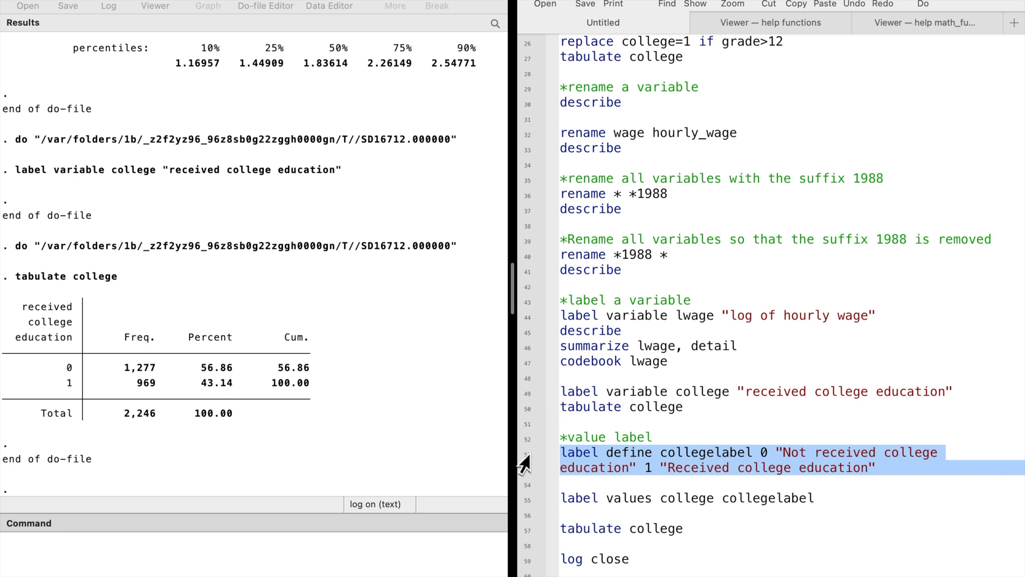
key(super+shift+d)
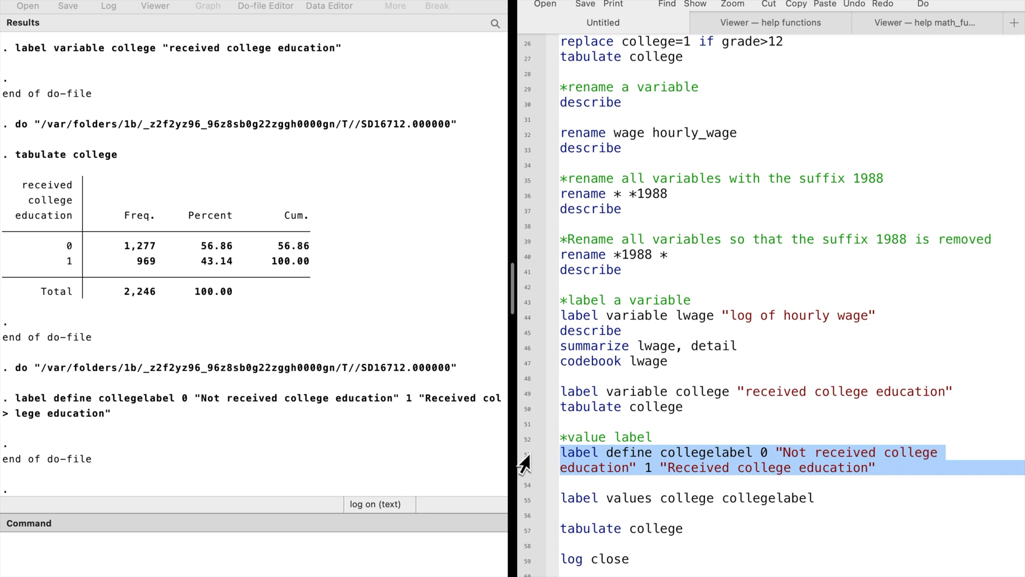
Step: Attach collegelabel to college and tabulate it: 1,277 Not received, 969 Received college education
click(523, 500)
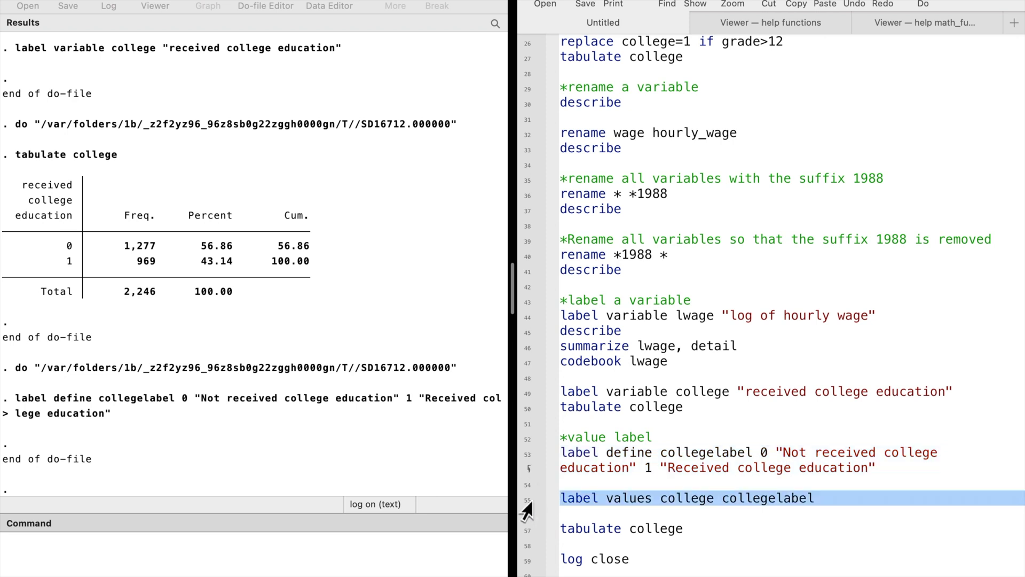
key(super+shift+d)
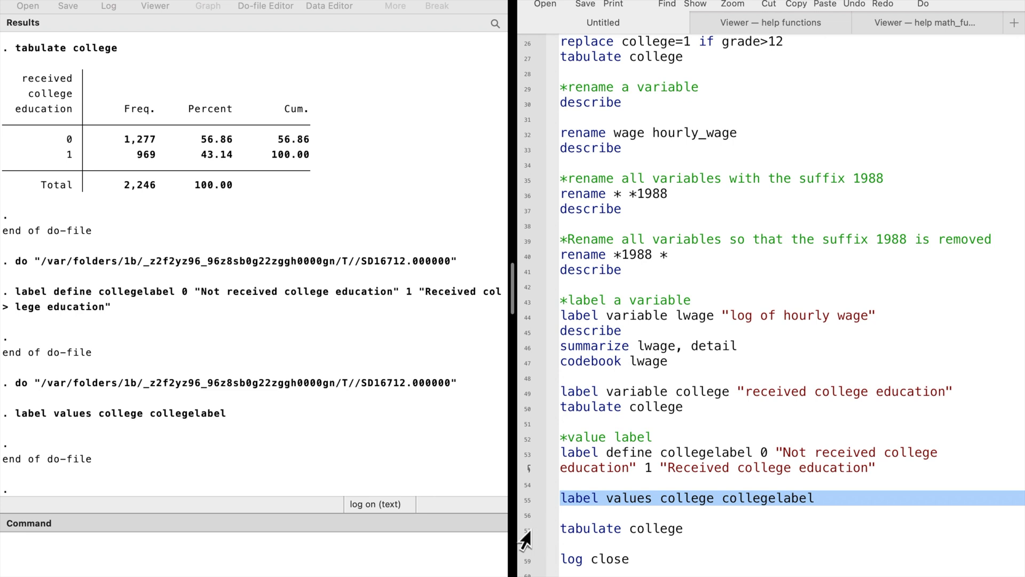
click(526, 532)
key(super+shift+d)
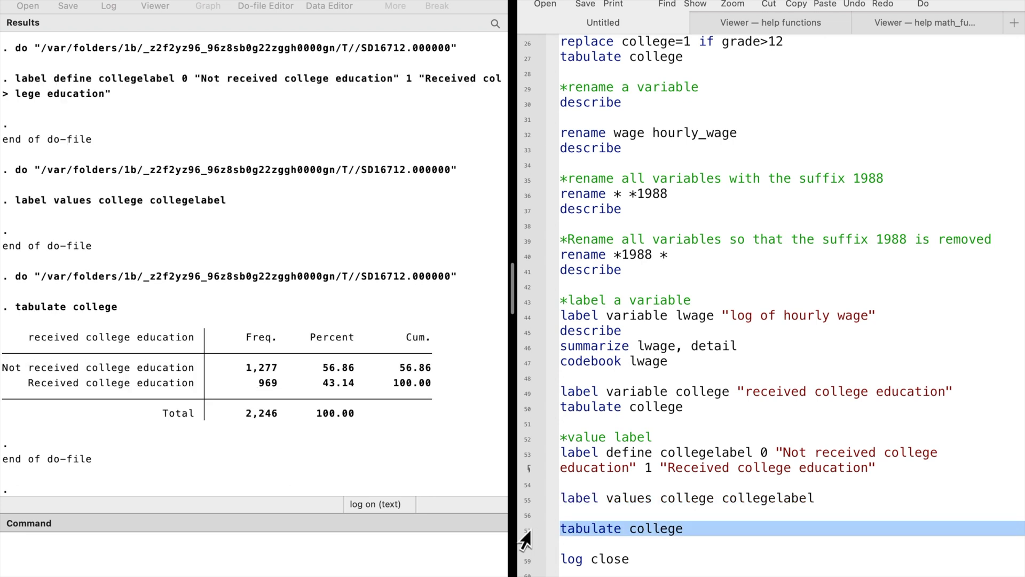